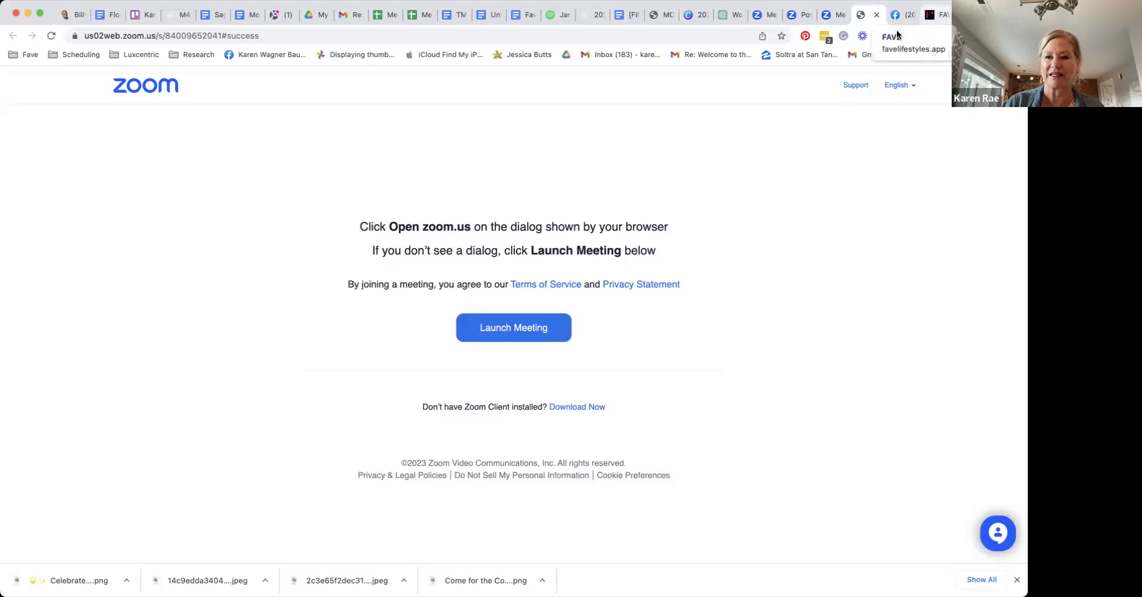
- From the Facebook home feed, open the Fave Biz Society group shortcut in the sidebar
{"action": "left_click", "coordinate": [905, 18]}
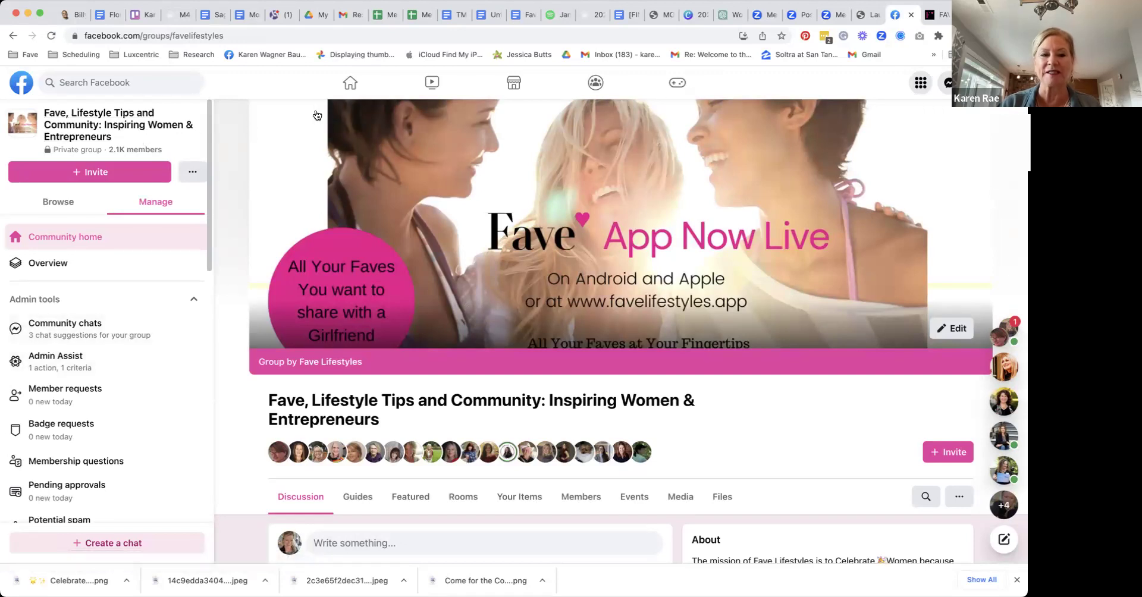
{"action": "left_click", "coordinate": [350, 82]}
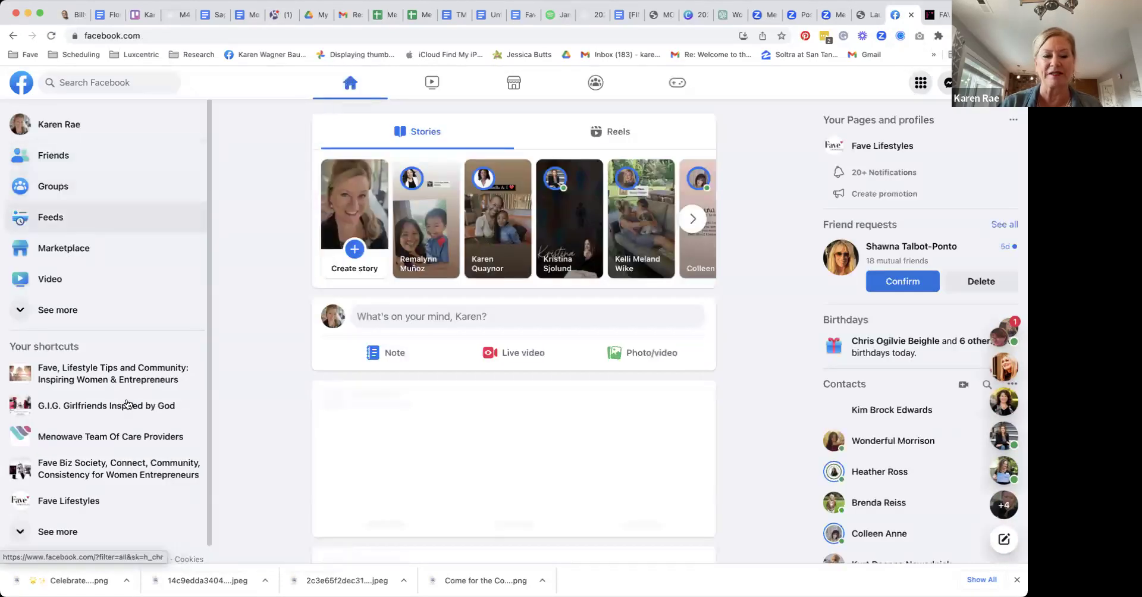
{"action": "left_click", "coordinate": [126, 470]}
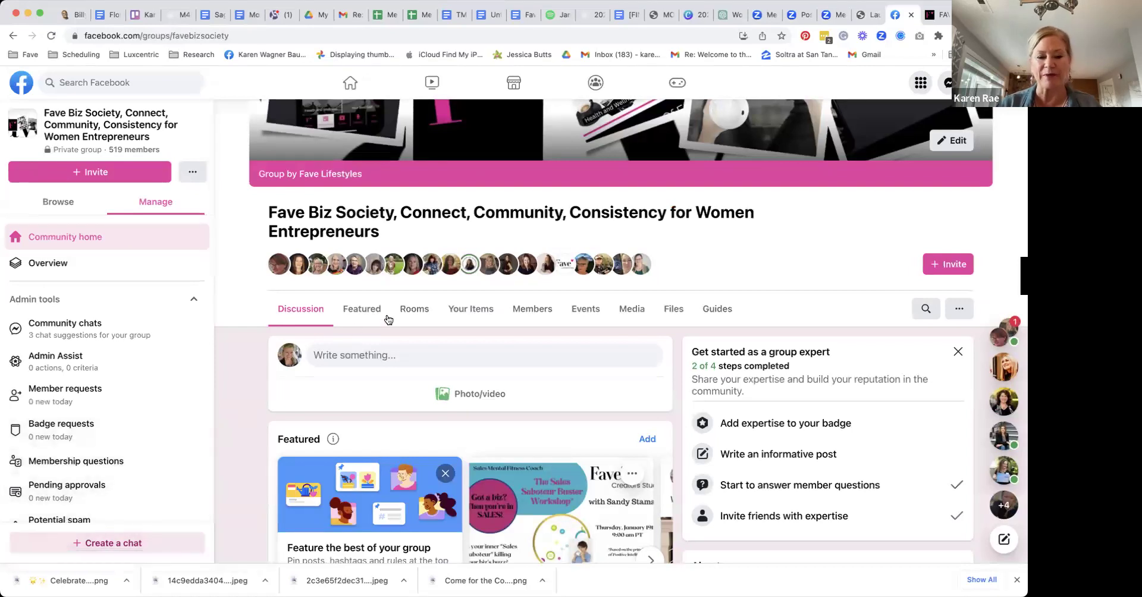
- Start a Fave Biz Society group post and attach the photo of women around a table
{"action": "left_click", "coordinate": [384, 356]}
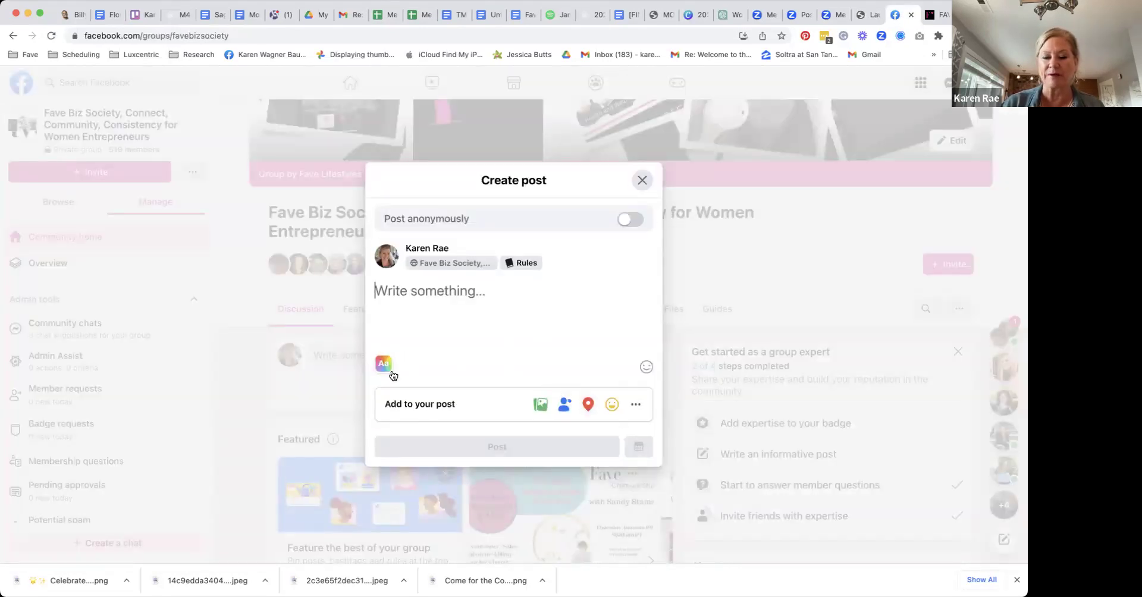
{"action": "left_click", "coordinate": [540, 404]}
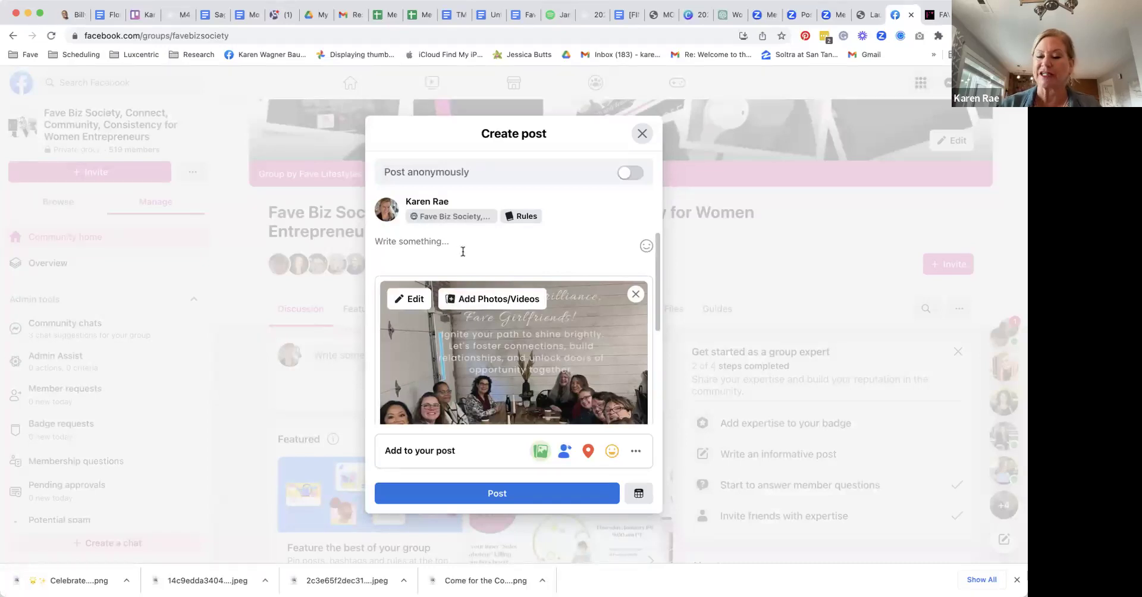
{"action": "scroll", "coordinate": [505, 274], "scroll_direction": "down", "scroll_amount": 2}
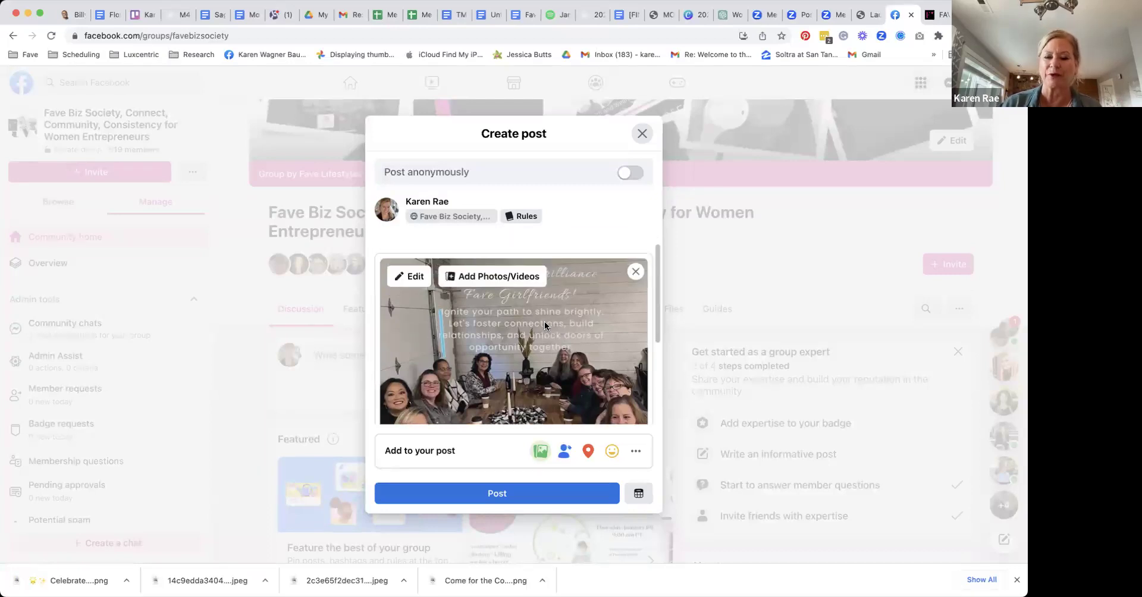
{"action": "scroll", "coordinate": [545, 325], "scroll_direction": "down", "scroll_amount": 2}
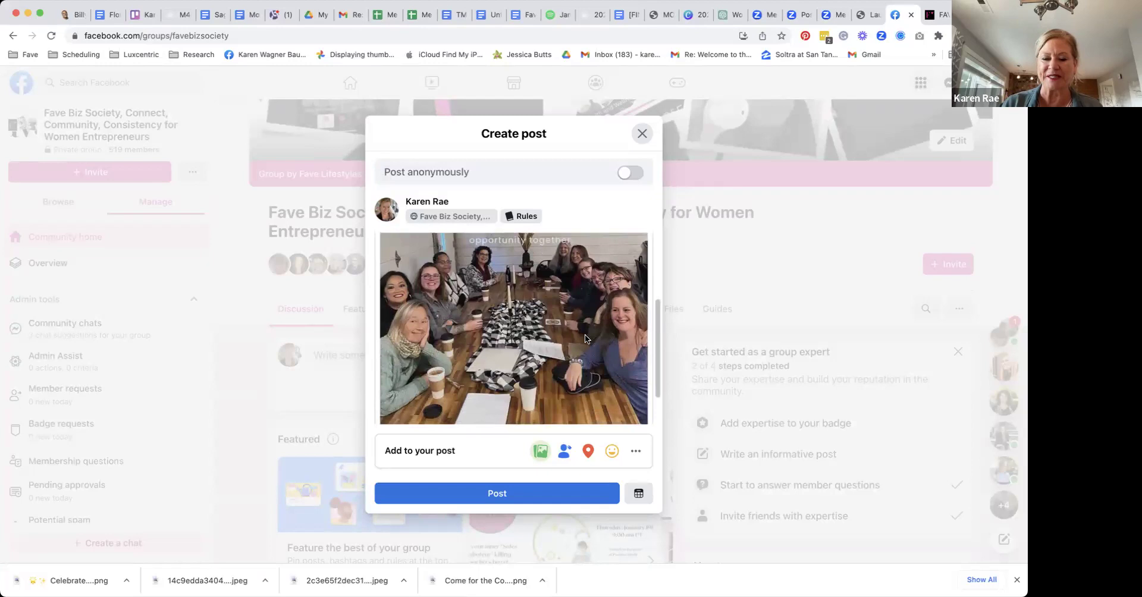
- View the photo post's scheduling options, go back, and close the unfinished post
{"action": "left_click", "coordinate": [638, 493]}
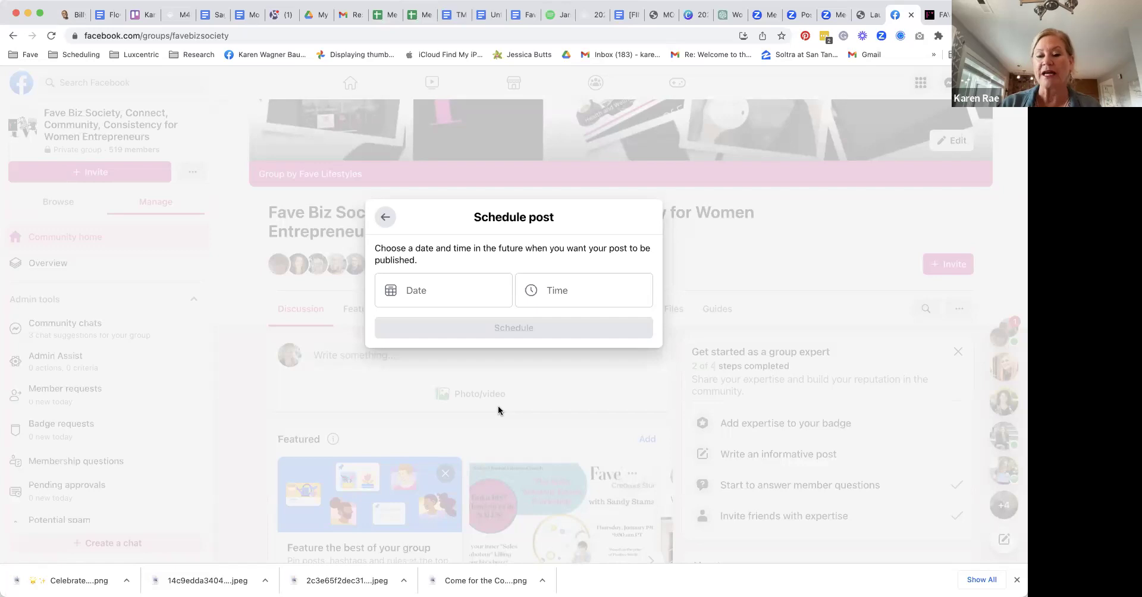
{"action": "left_click", "coordinate": [384, 219]}
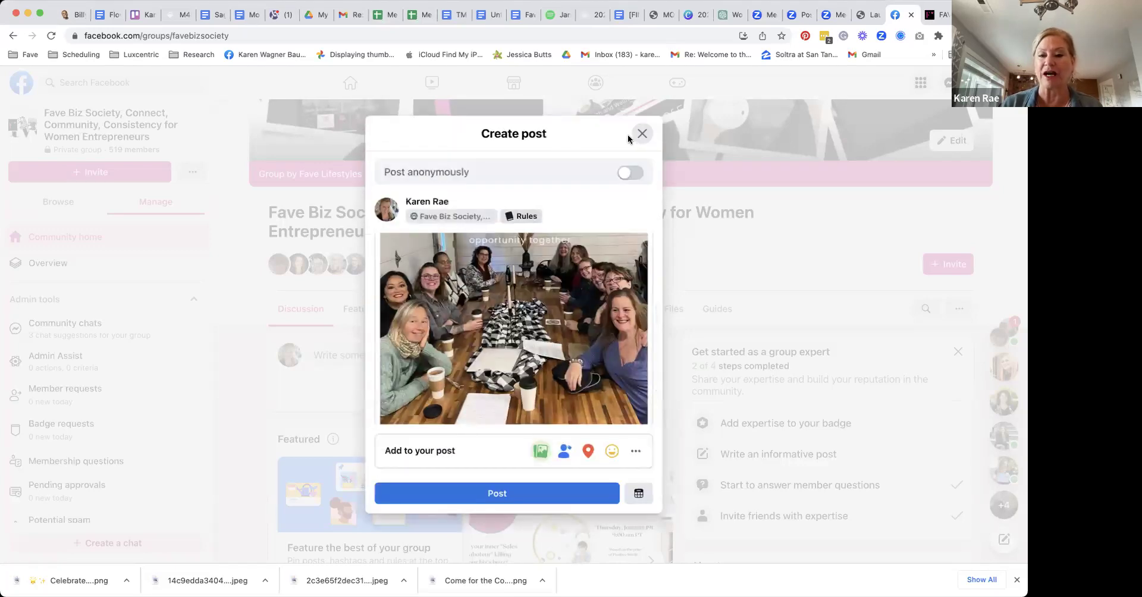
{"action": "left_click", "coordinate": [642, 134]}
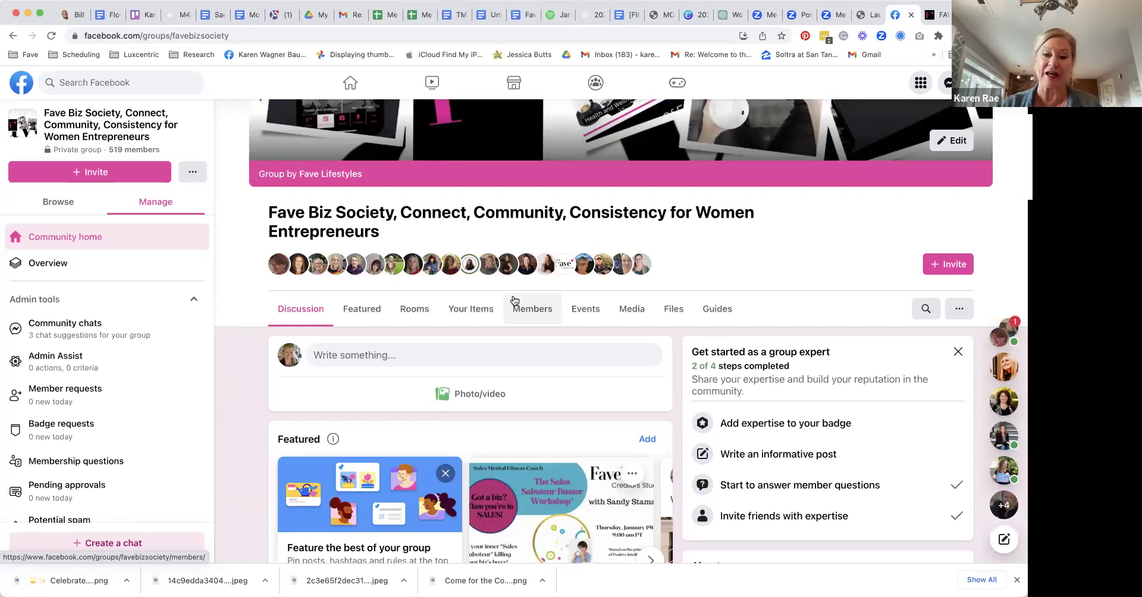
- Reopen the group post composer, remove the photo, type test text and apply a purple background
{"action": "left_click", "coordinate": [392, 357]}
{"action": "left_click", "coordinate": [634, 295]}
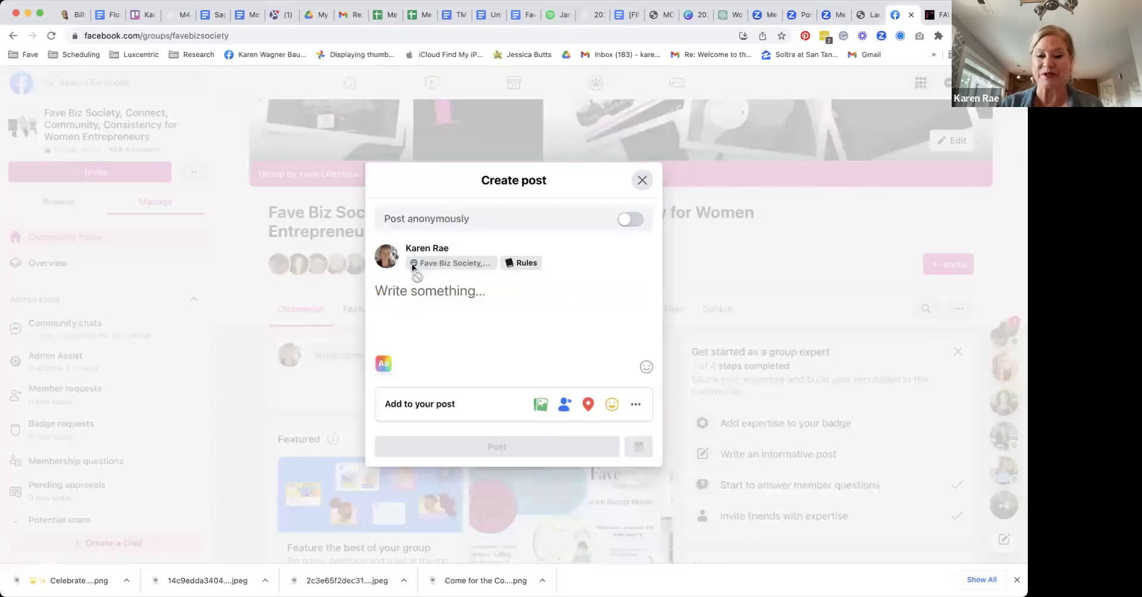
{"action": "type", "text": "dkdklkds"}
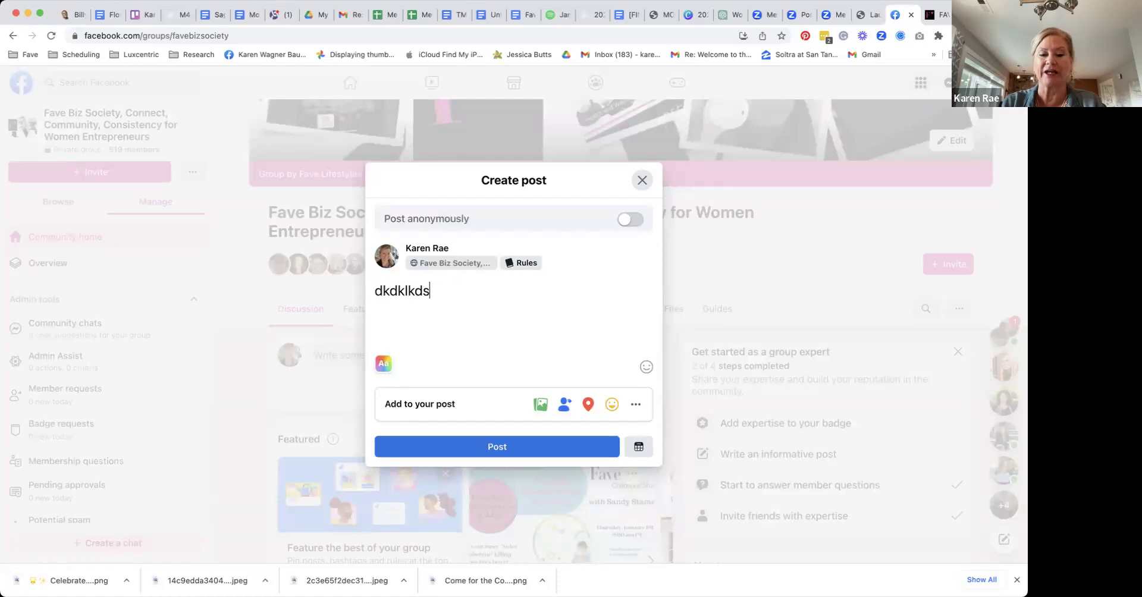
{"action": "left_click", "coordinate": [384, 363]}
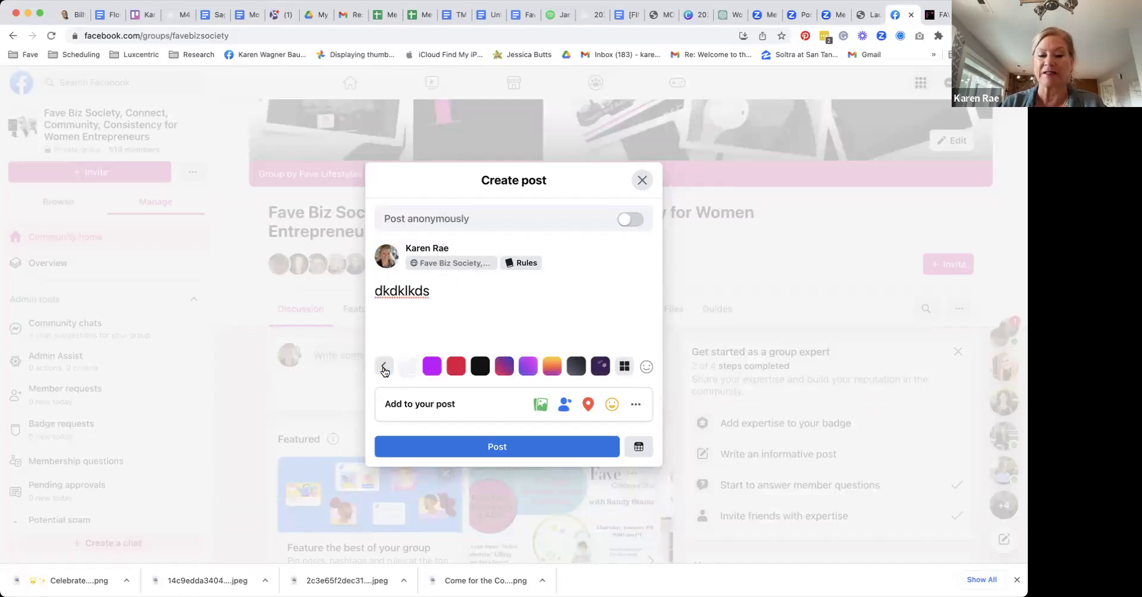
{"action": "left_click", "coordinate": [431, 364]}
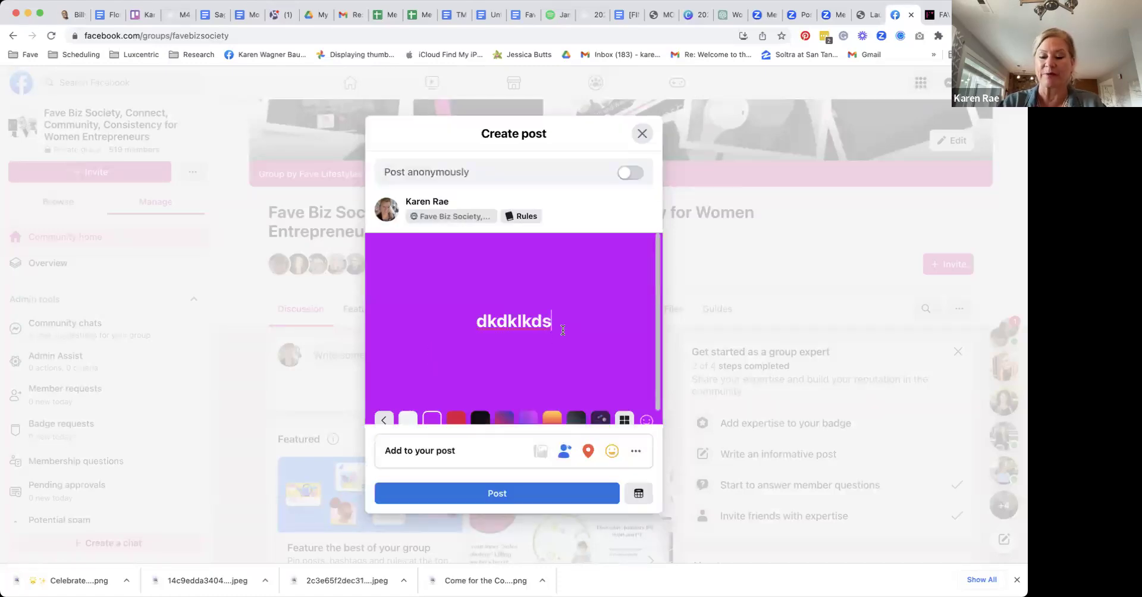
- Replace the text with 'ask a questions', then clear it and discard the post
{"action": "key", "text": "BackSpace"}
{"action": "key", "text": "BackSpace"}
{"action": "key", "text": "BackSpace"}
{"action": "key", "text": "BackSpace"}
{"action": "key", "text": "BackSpace"}
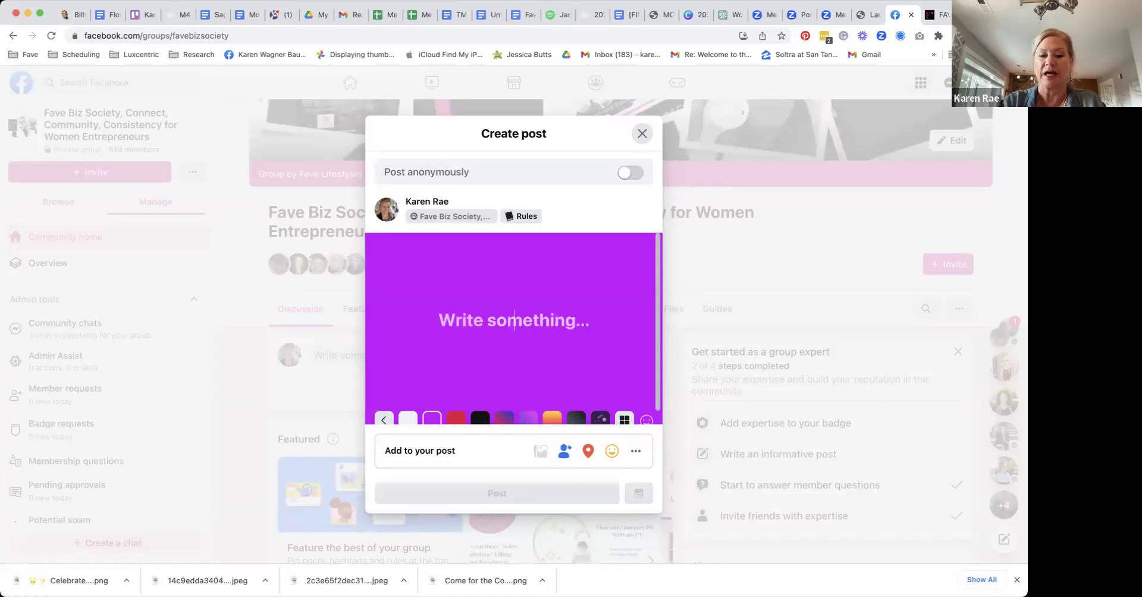
{"action": "type", "text": "ask a que"}
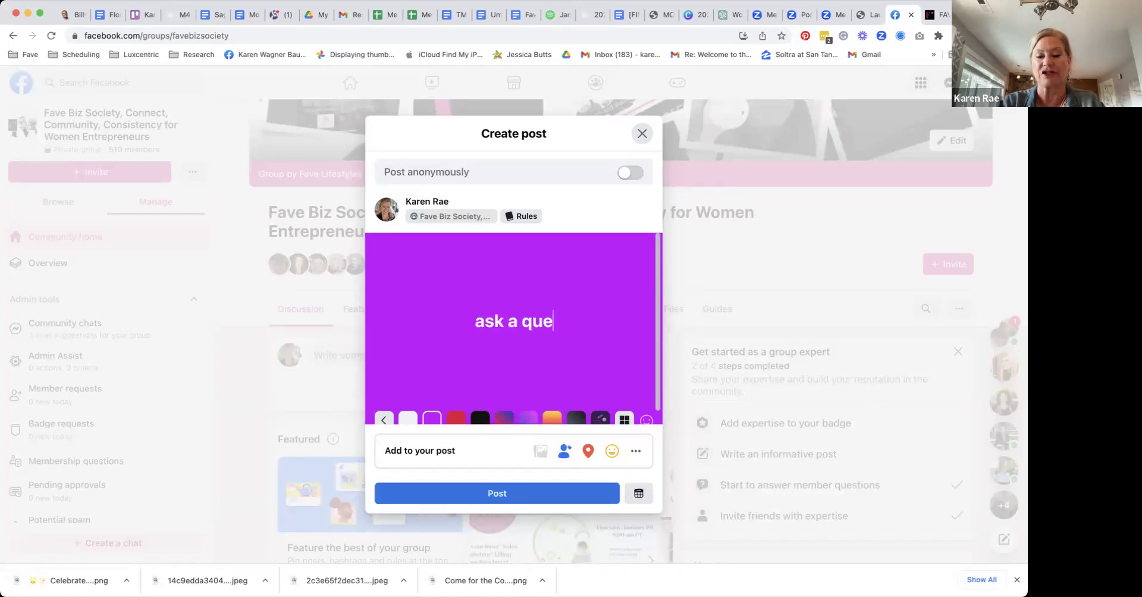
{"action": "type", "text": "stions"}
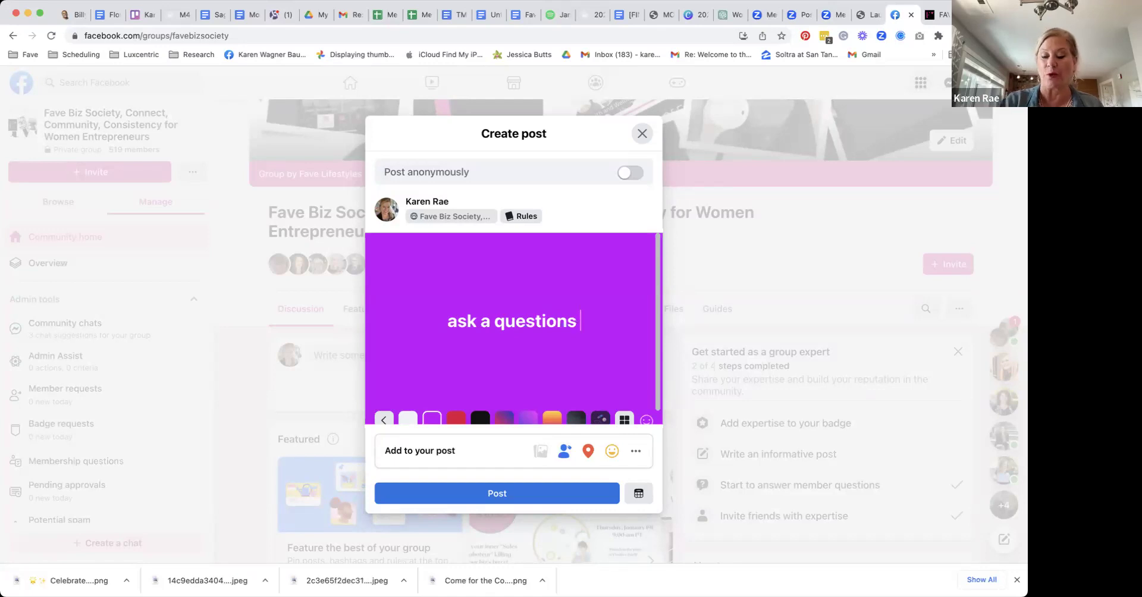
{"action": "key", "text": "BackSpace"}
{"action": "key", "text": "BackSpace"}
{"action": "key", "text": "BackSpace"}
{"action": "key", "text": "BackSpace"}
{"action": "key", "text": "BackSpace"}
{"action": "key", "text": "BackSpace"}
{"action": "key", "text": "BackSpace"}
{"action": "key", "text": "BackSpace"}
{"action": "key", "text": "BackSpace"}
{"action": "key", "text": "BackSpace"}
{"action": "key", "text": "BackSpace"}
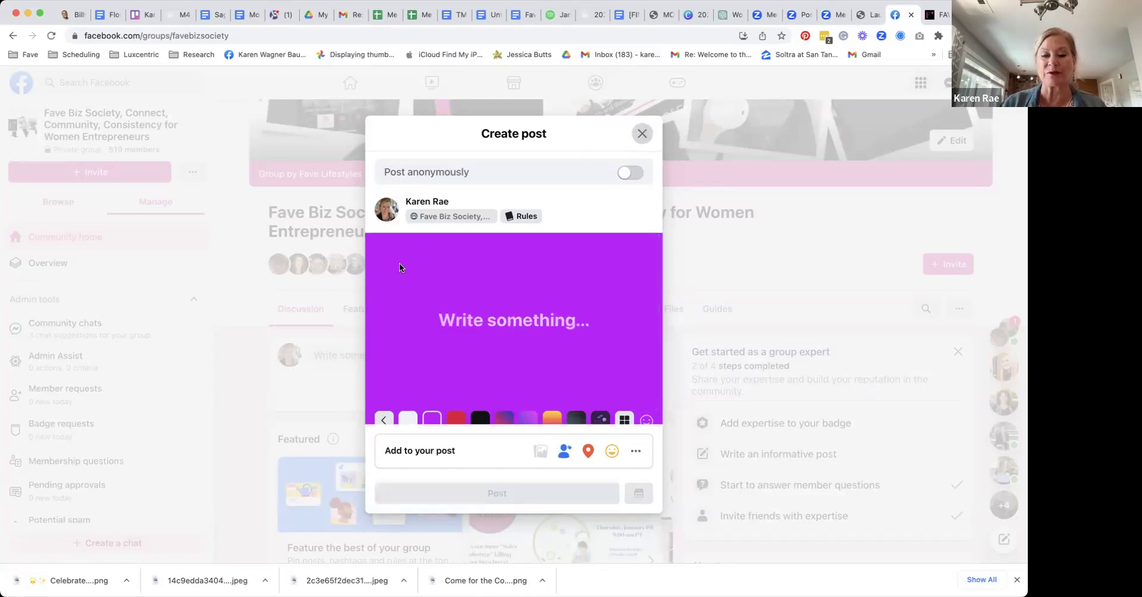
{"action": "left_click", "coordinate": [291, 470]}
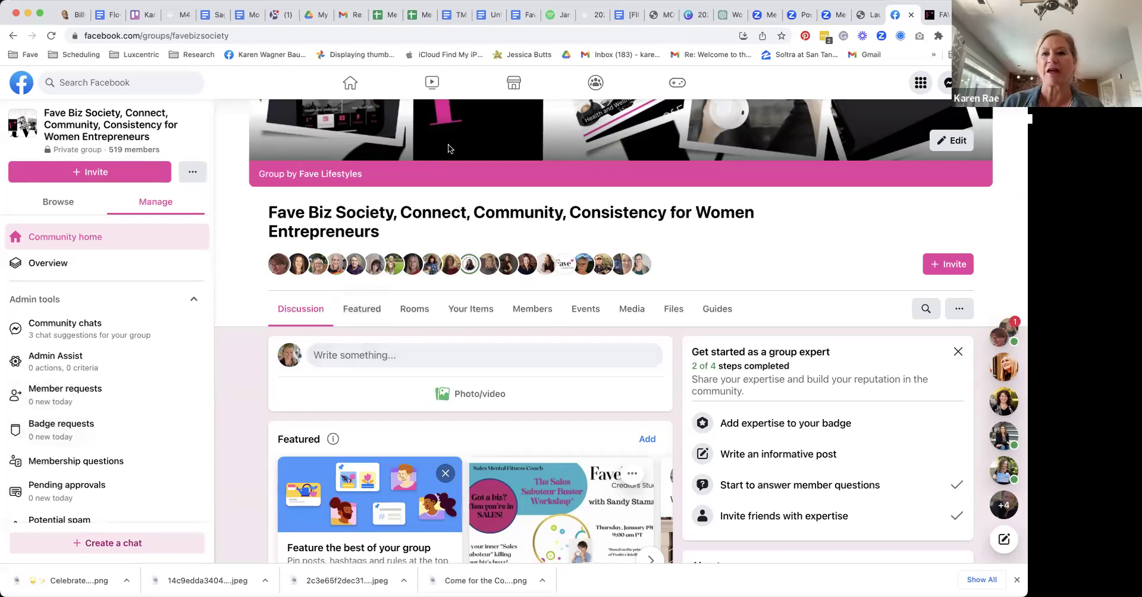
- Scroll the Fave Lifestyles home page and open the 'Embrace the discomfort of growth' article
{"action": "left_click", "coordinate": [932, 15]}
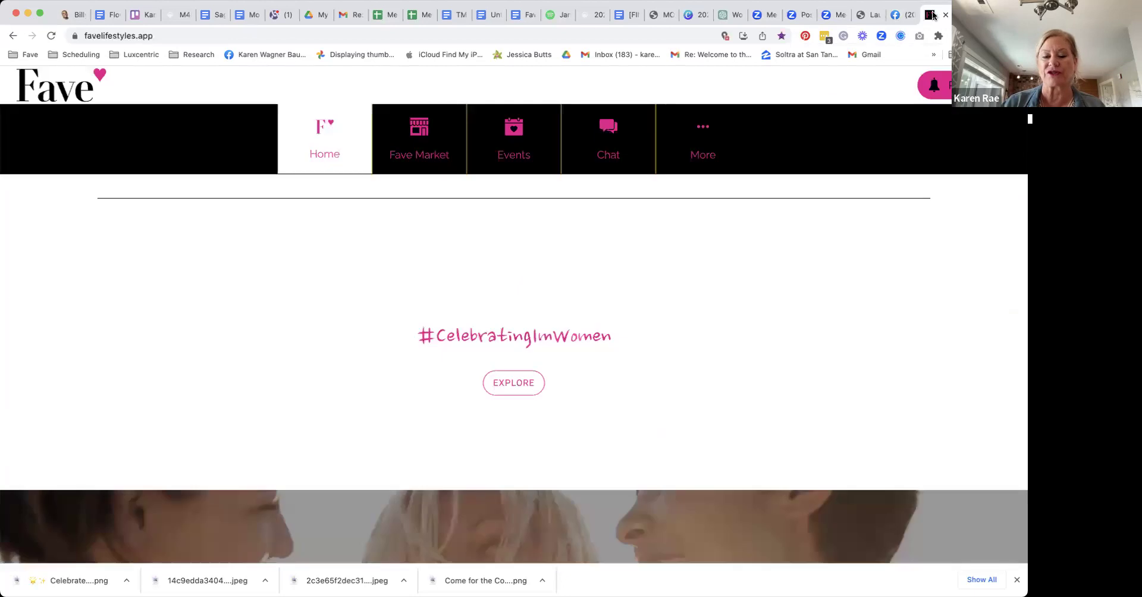
{"action": "scroll", "coordinate": [542, 364], "scroll_direction": "down", "scroll_amount": 3}
{"action": "scroll", "coordinate": [543, 365], "scroll_direction": "down", "scroll_amount": 3}
{"action": "scroll", "coordinate": [543, 365], "scroll_direction": "down", "scroll_amount": 5}
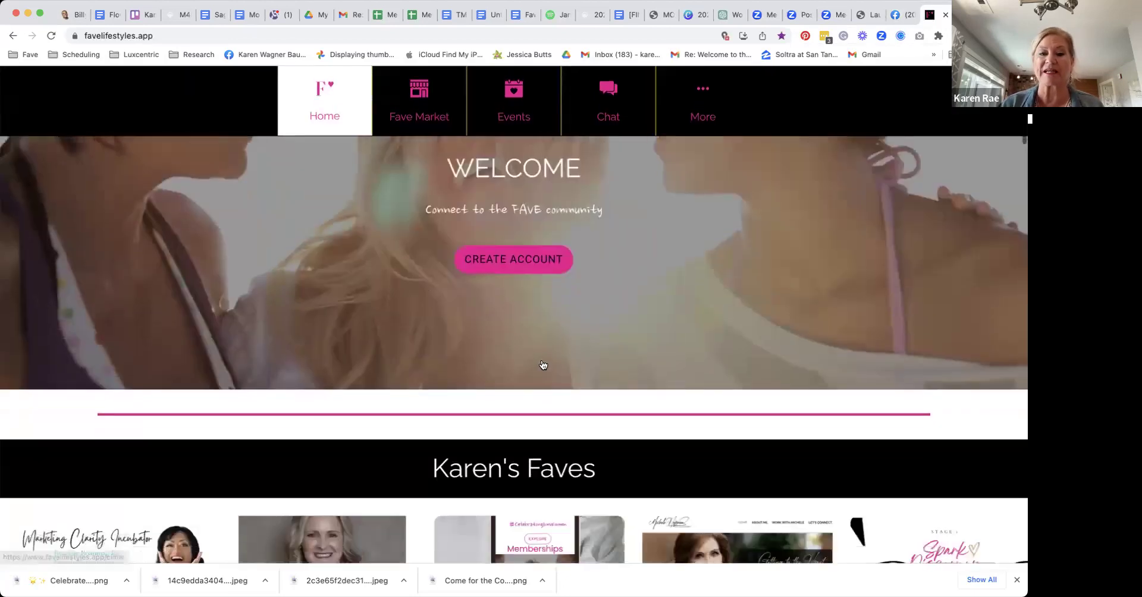
{"action": "scroll", "coordinate": [543, 364], "scroll_direction": "down", "scroll_amount": 3}
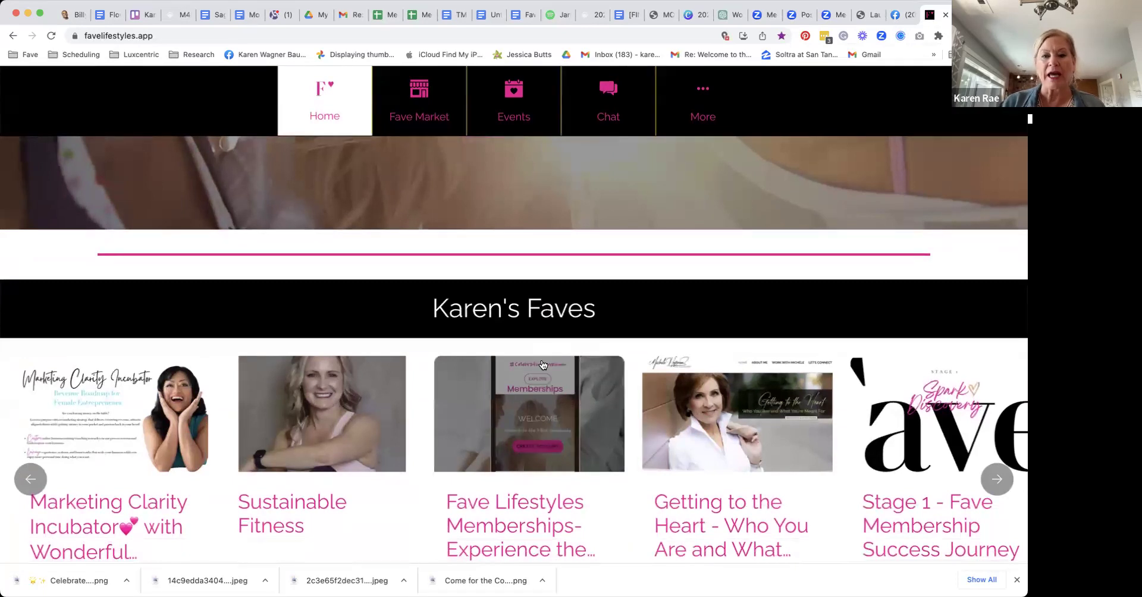
{"action": "scroll", "coordinate": [565, 345], "scroll_direction": "down", "scroll_amount": 4}
{"action": "scroll", "coordinate": [565, 348], "scroll_direction": "down", "scroll_amount": 5}
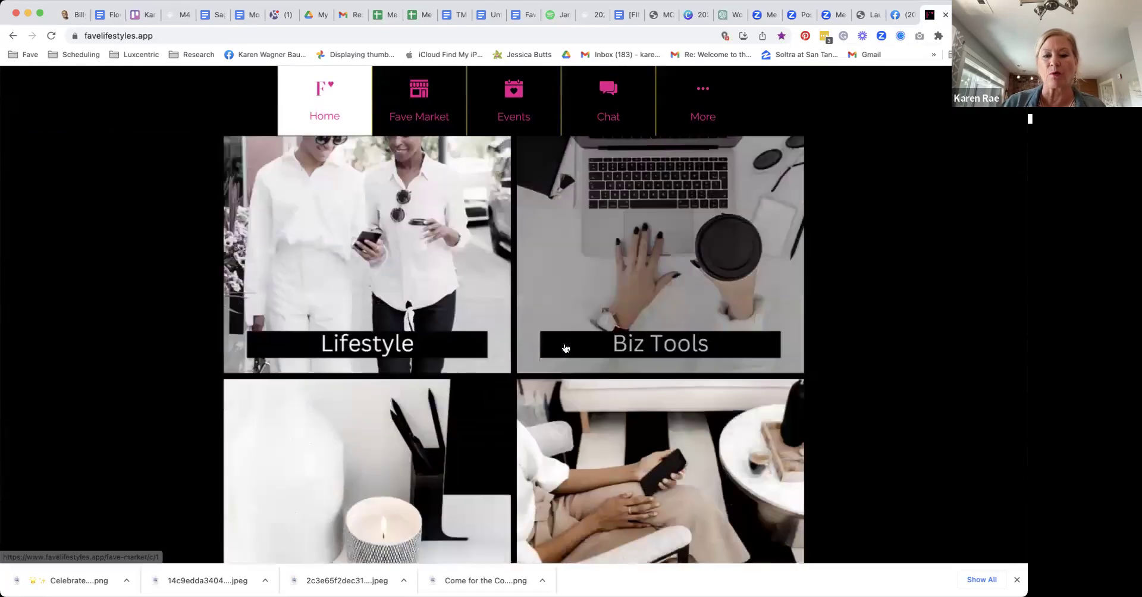
{"action": "scroll", "coordinate": [565, 348], "scroll_direction": "down", "scroll_amount": 7}
{"action": "scroll", "coordinate": [565, 348], "scroll_direction": "down", "scroll_amount": 6}
{"action": "scroll", "coordinate": [565, 348], "scroll_direction": "down", "scroll_amount": 4}
{"action": "scroll", "coordinate": [565, 348], "scroll_direction": "down", "scroll_amount": 4}
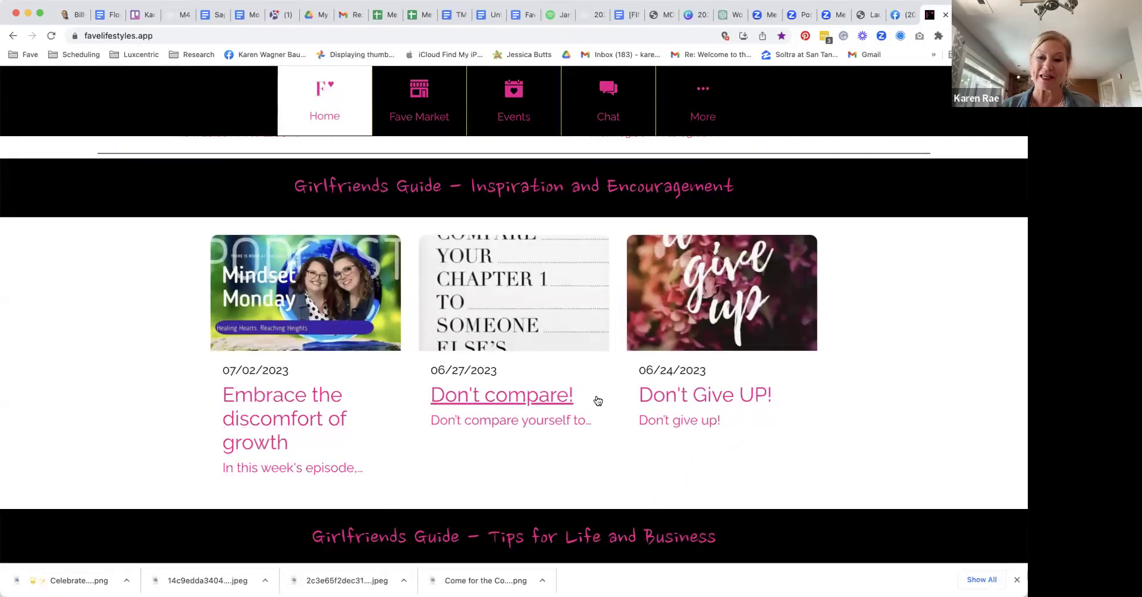
{"action": "scroll", "coordinate": [598, 401], "scroll_direction": "down", "scroll_amount": 2}
{"action": "scroll", "coordinate": [597, 401], "scroll_direction": "up", "scroll_amount": 1}
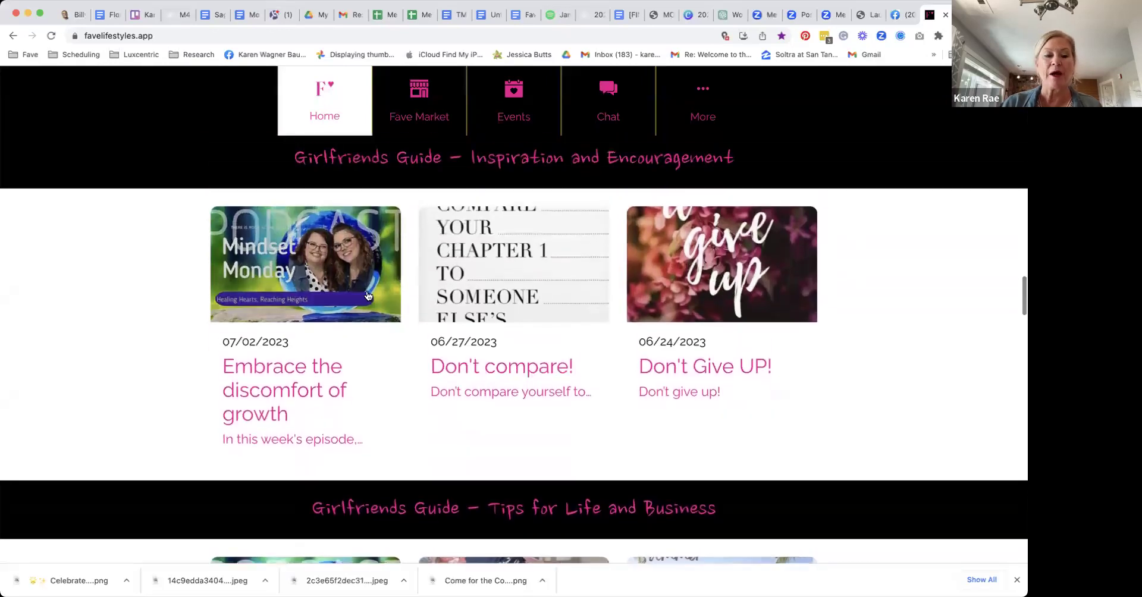
{"action": "left_click", "coordinate": [353, 256]}
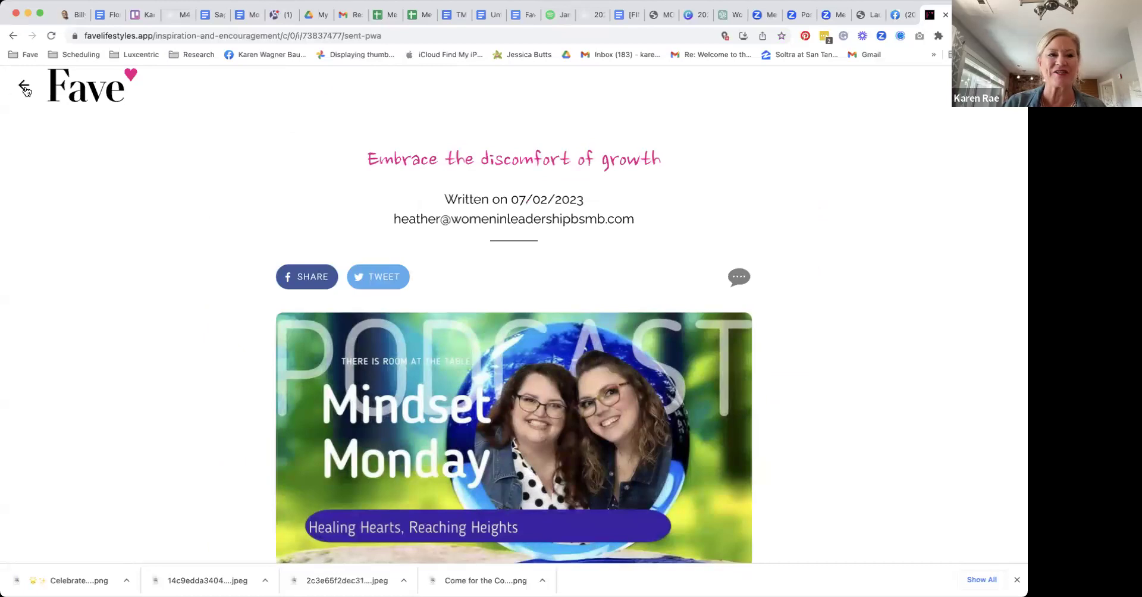
- Return to the Fave home page and open the Tips for Life and Business category
{"action": "left_click", "coordinate": [25, 88]}
{"action": "scroll", "coordinate": [24, 89], "scroll_direction": "down", "scroll_amount": 5}
{"action": "scroll", "coordinate": [24, 89], "scroll_direction": "down", "scroll_amount": 5}
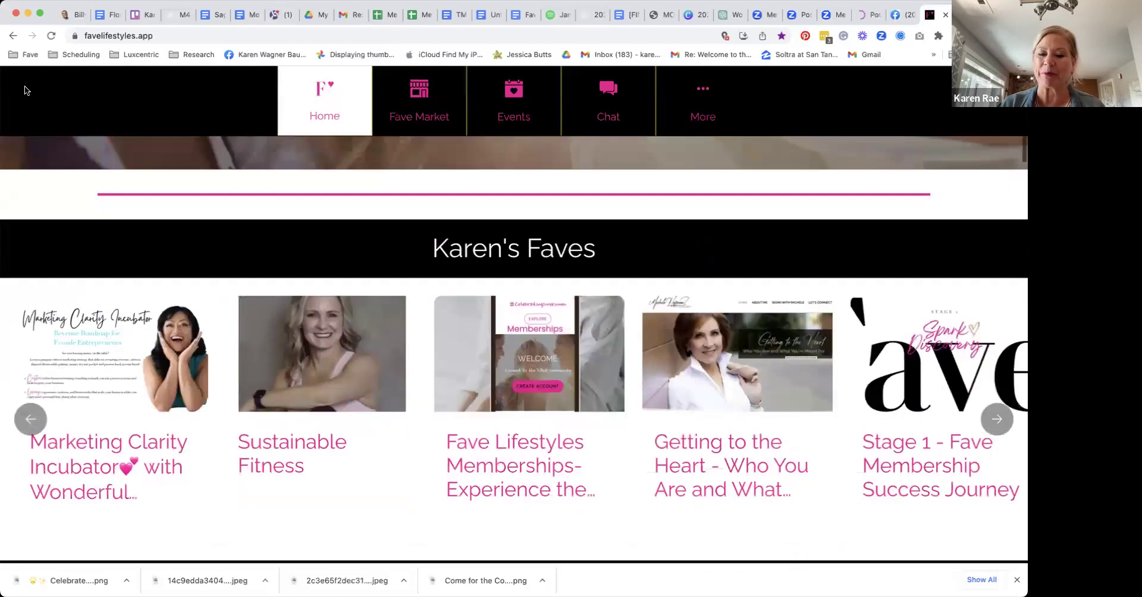
{"action": "scroll", "coordinate": [25, 89], "scroll_direction": "down", "scroll_amount": 5}
{"action": "scroll", "coordinate": [24, 89], "scroll_direction": "down", "scroll_amount": 5}
{"action": "scroll", "coordinate": [25, 89], "scroll_direction": "down", "scroll_amount": 5}
{"action": "scroll", "coordinate": [25, 90], "scroll_direction": "down", "scroll_amount": 5}
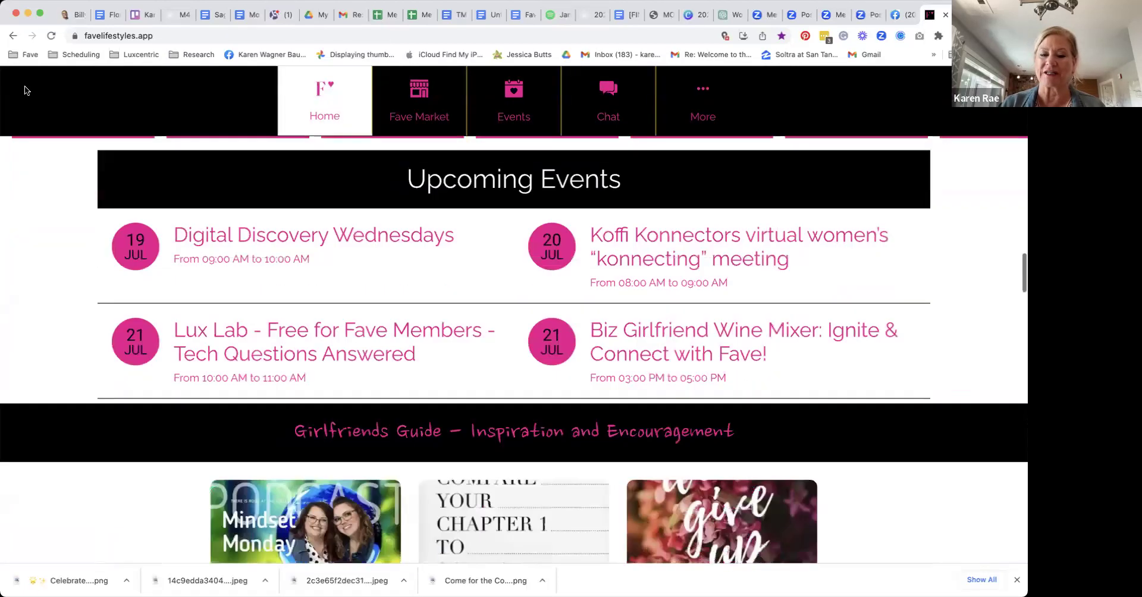
{"action": "scroll", "coordinate": [24, 90], "scroll_direction": "down", "scroll_amount": 3}
{"action": "scroll", "coordinate": [25, 90], "scroll_direction": "down", "scroll_amount": 2}
{"action": "scroll", "coordinate": [178, 149], "scroll_direction": "down", "scroll_amount": 3}
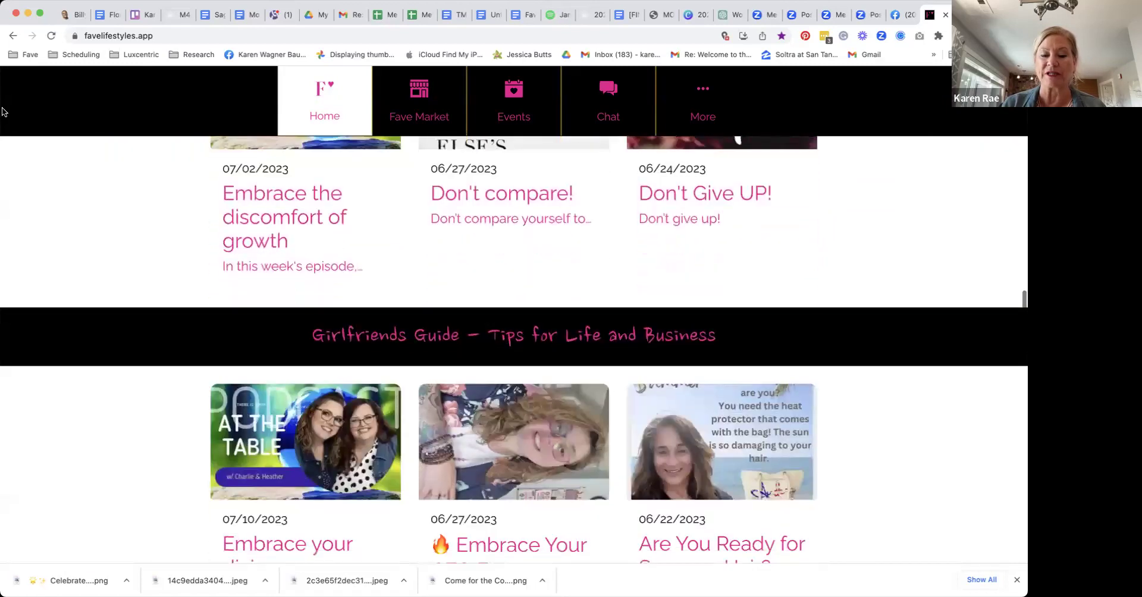
{"action": "scroll", "coordinate": [286, 173], "scroll_direction": "down", "scroll_amount": 1}
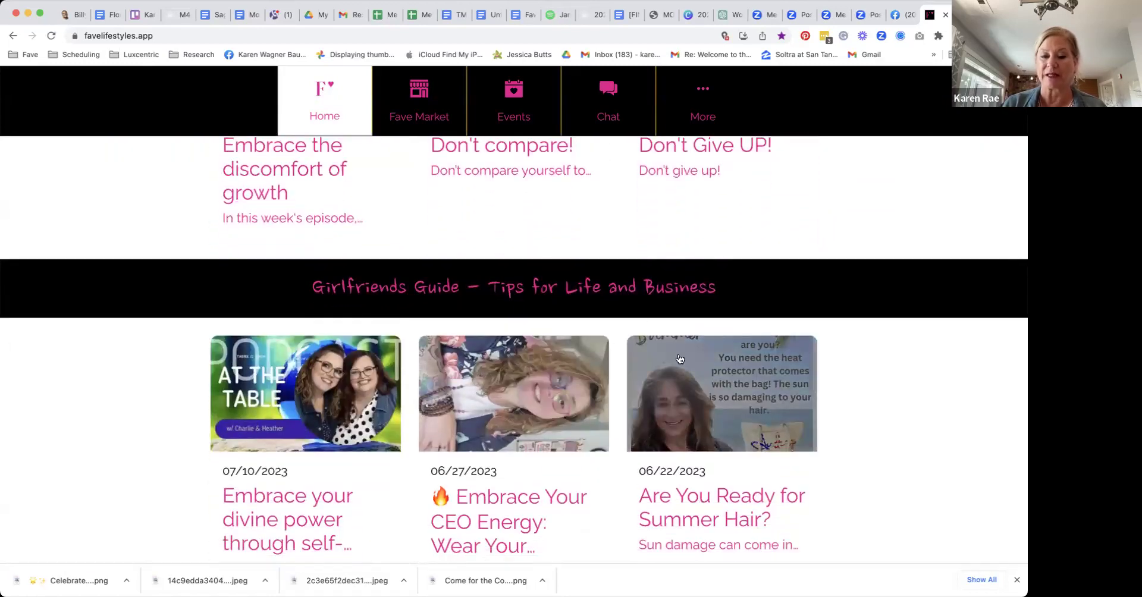
{"action": "left_click", "coordinate": [624, 292]}
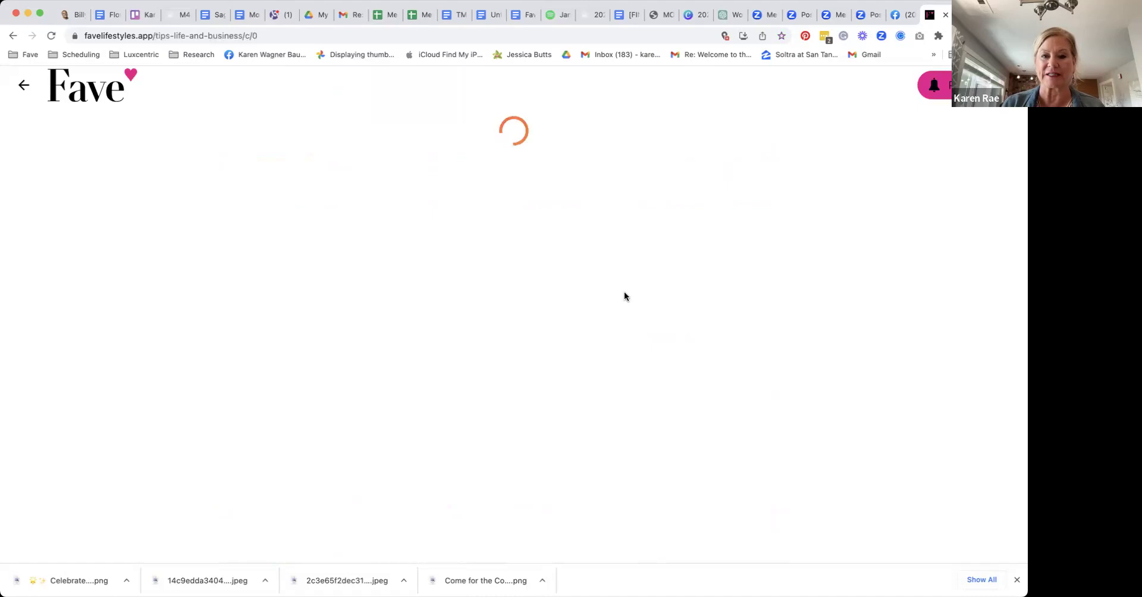
{"action": "scroll", "coordinate": [623, 291], "scroll_direction": "down", "scroll_amount": 1}
{"action": "scroll", "coordinate": [623, 291], "scroll_direction": "down", "scroll_amount": 5}
{"action": "scroll", "coordinate": [623, 290], "scroll_direction": "down", "scroll_amount": 6}
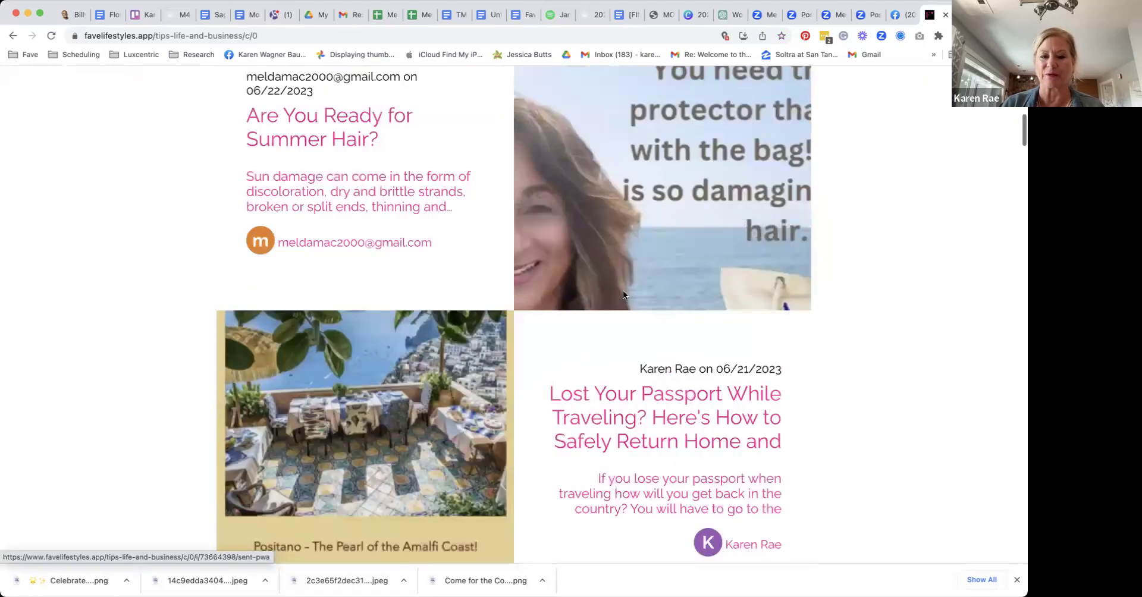
{"action": "scroll", "coordinate": [622, 293], "scroll_direction": "down", "scroll_amount": 4}
{"action": "scroll", "coordinate": [622, 293], "scroll_direction": "down", "scroll_amount": 4}
{"action": "scroll", "coordinate": [623, 294], "scroll_direction": "down", "scroll_amount": 2}
{"action": "scroll", "coordinate": [623, 295], "scroll_direction": "down", "scroll_amount": 1}
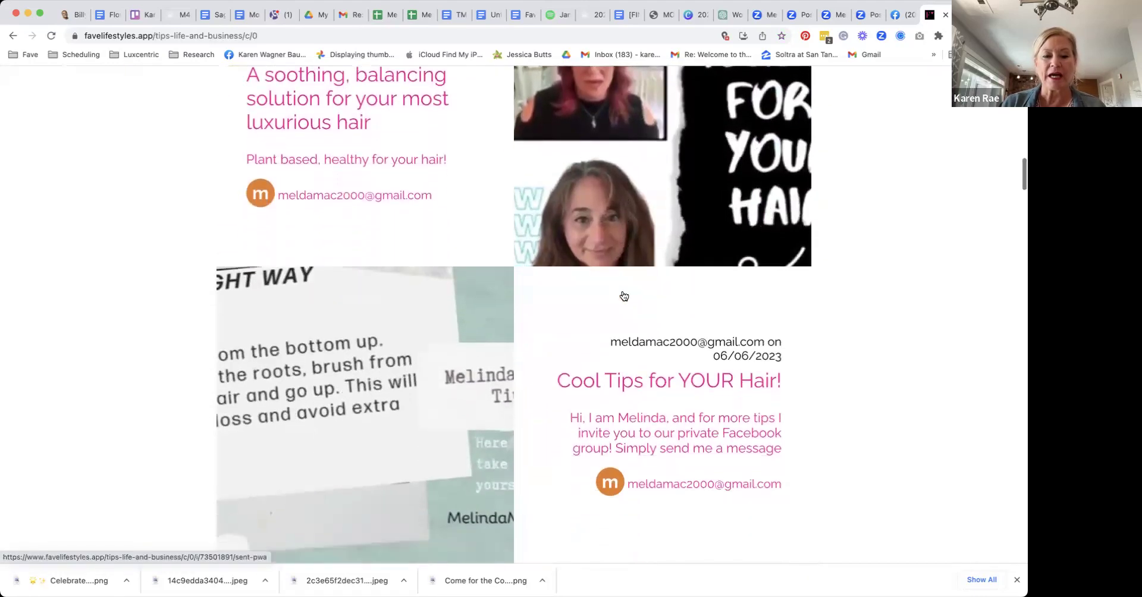
{"action": "scroll", "coordinate": [623, 296], "scroll_direction": "down", "scroll_amount": 1}
{"action": "scroll", "coordinate": [624, 296], "scroll_direction": "down", "scroll_amount": 4}
{"action": "scroll", "coordinate": [623, 296], "scroll_direction": "down", "scroll_amount": 2}
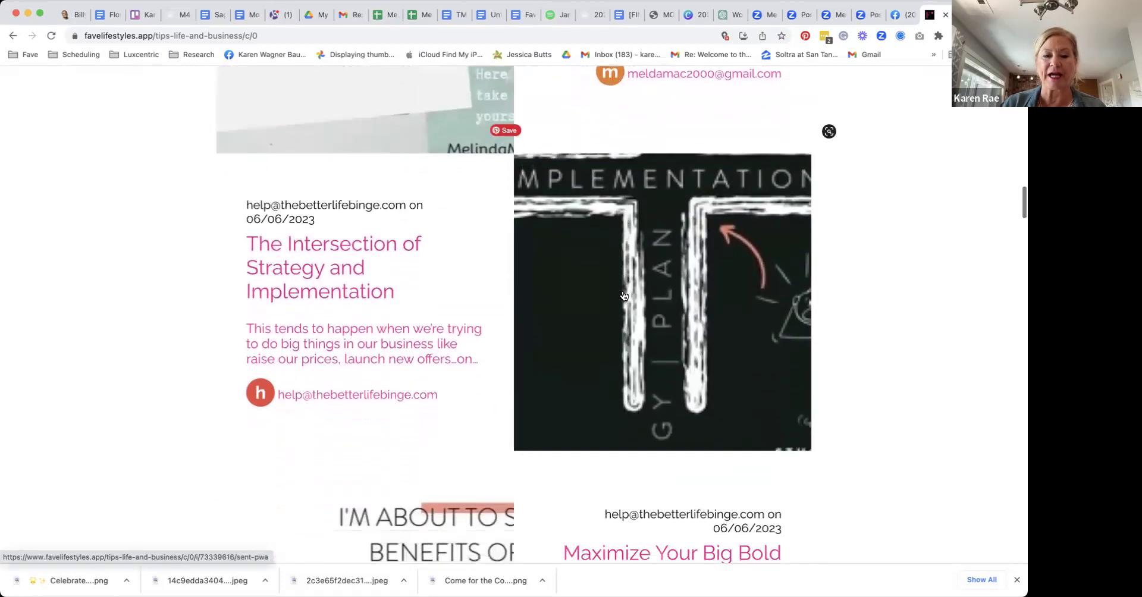
{"action": "scroll", "coordinate": [623, 296], "scroll_direction": "down", "scroll_amount": 2}
{"action": "scroll", "coordinate": [623, 296], "scroll_direction": "down", "scroll_amount": 1}
{"action": "scroll", "coordinate": [623, 295], "scroll_direction": "down", "scroll_amount": 1}
{"action": "scroll", "coordinate": [623, 295], "scroll_direction": "down", "scroll_amount": 3}
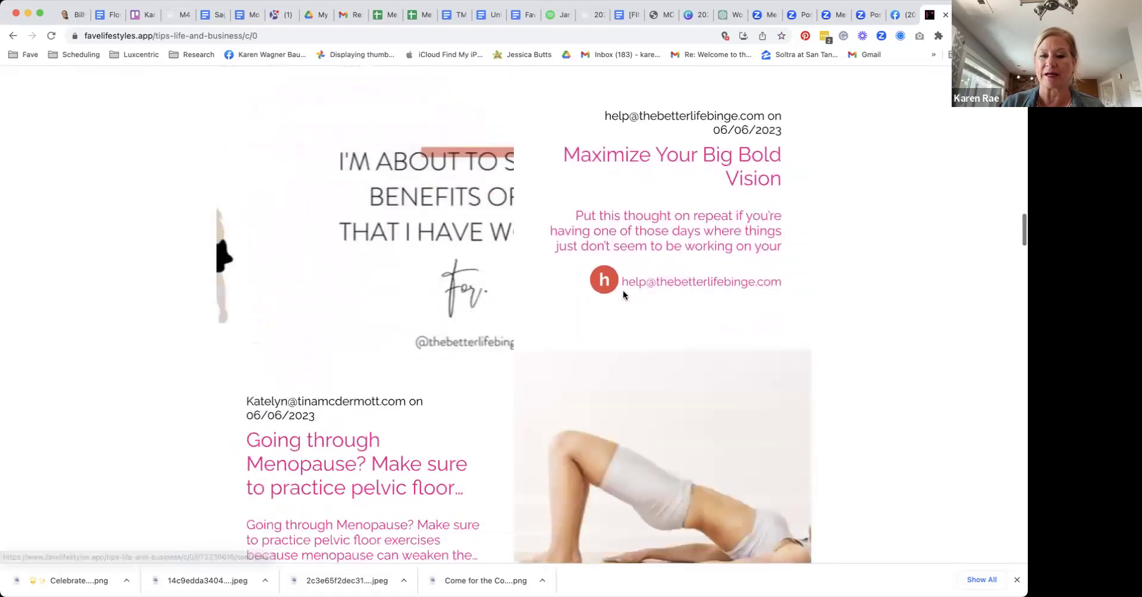
{"action": "scroll", "coordinate": [623, 293], "scroll_direction": "down", "scroll_amount": 2}
{"action": "scroll", "coordinate": [623, 296], "scroll_direction": "down", "scroll_amount": 2}
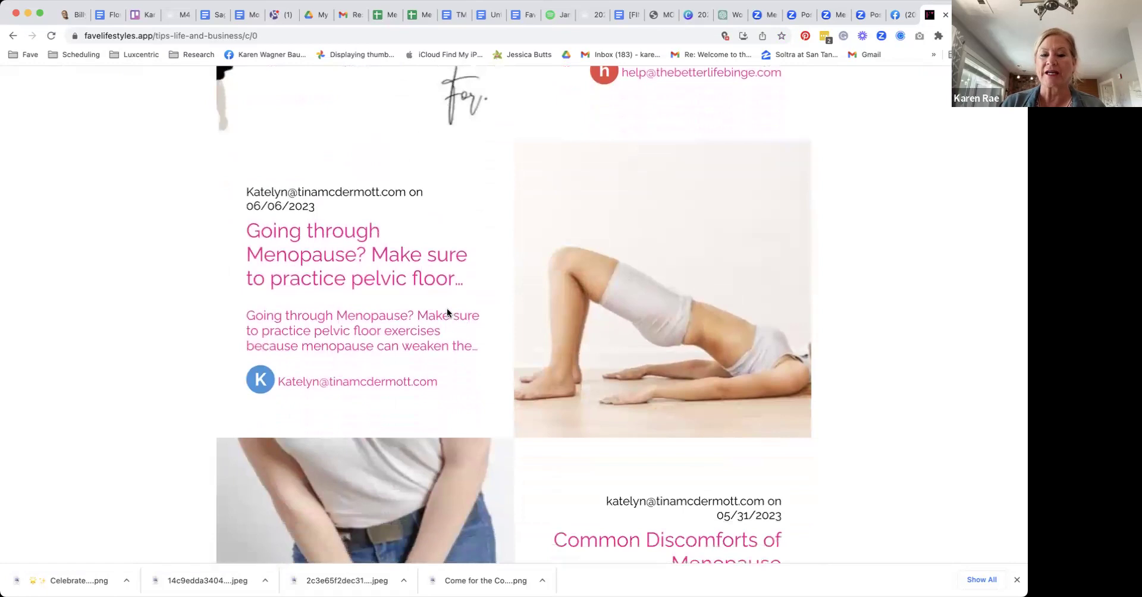
{"action": "left_click", "coordinate": [427, 275]}
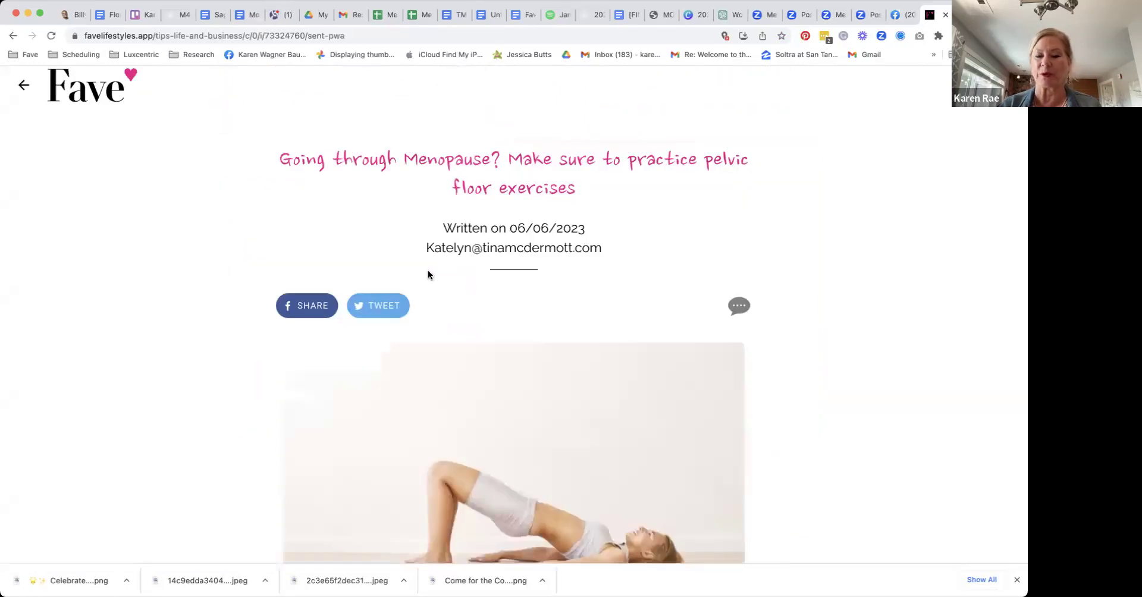
{"action": "scroll", "coordinate": [427, 275], "scroll_direction": "down", "scroll_amount": 1}
{"action": "scroll", "coordinate": [427, 275], "scroll_direction": "down", "scroll_amount": 1}
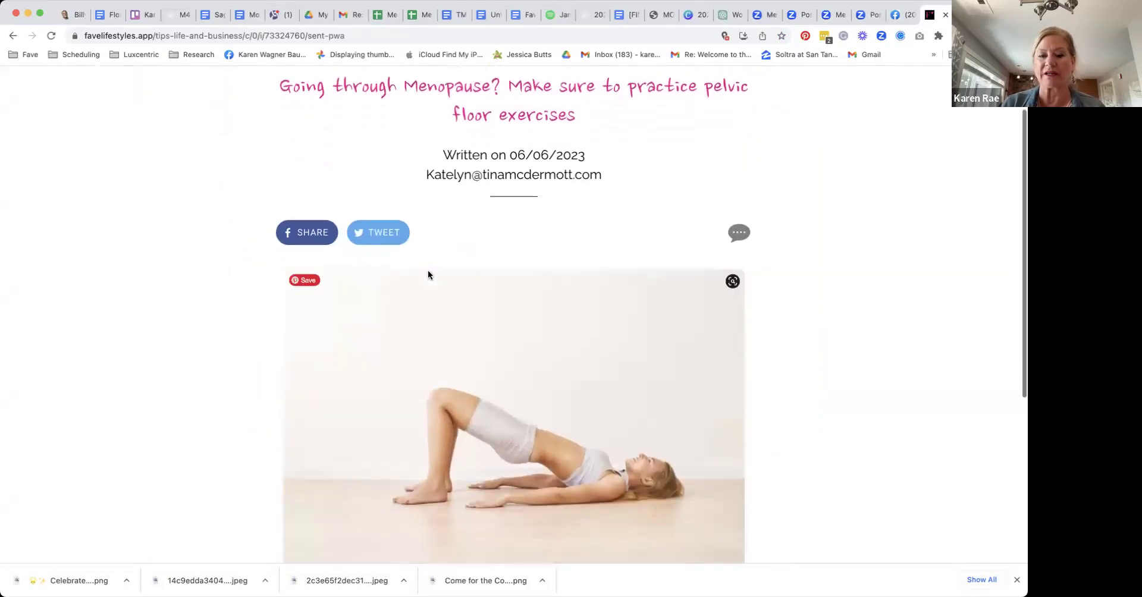
{"action": "scroll", "coordinate": [440, 297], "scroll_direction": "down", "scroll_amount": 3}
{"action": "scroll", "coordinate": [463, 320], "scroll_direction": "down", "scroll_amount": 1}
{"action": "scroll", "coordinate": [516, 412], "scroll_direction": "down", "scroll_amount": 2}
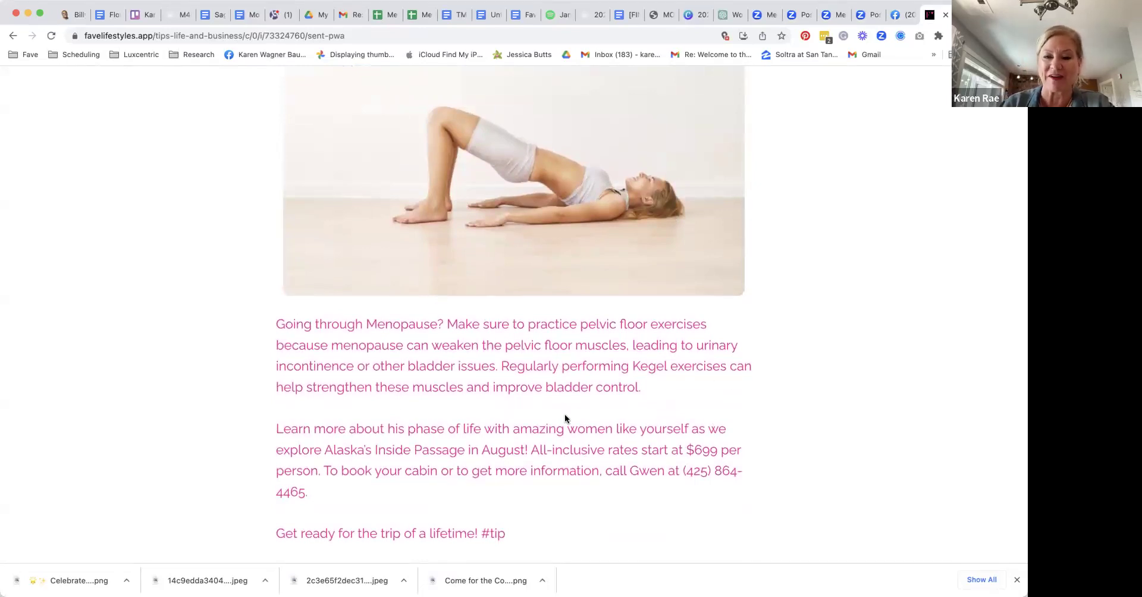
{"action": "scroll", "coordinate": [662, 409], "scroll_direction": "up", "scroll_amount": 8}
{"action": "scroll", "coordinate": [661, 404], "scroll_direction": "up", "scroll_amount": 2}
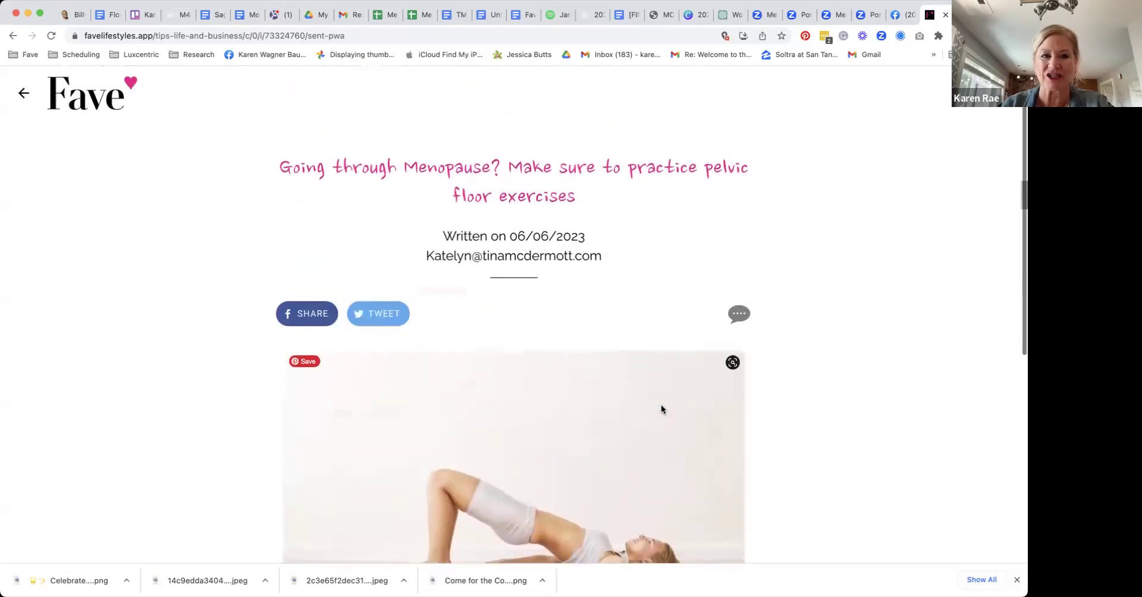
{"action": "left_click", "coordinate": [22, 85]}
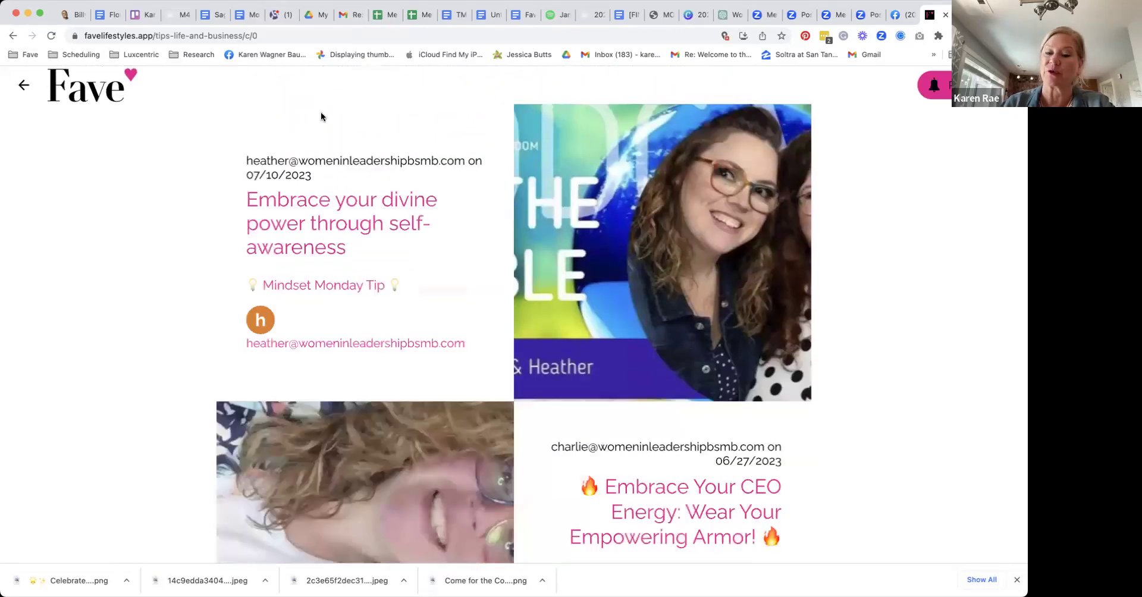
- Go from the Fave home page through More to the Girlfriend's Guide Submit options
{"action": "left_click", "coordinate": [27, 88]}
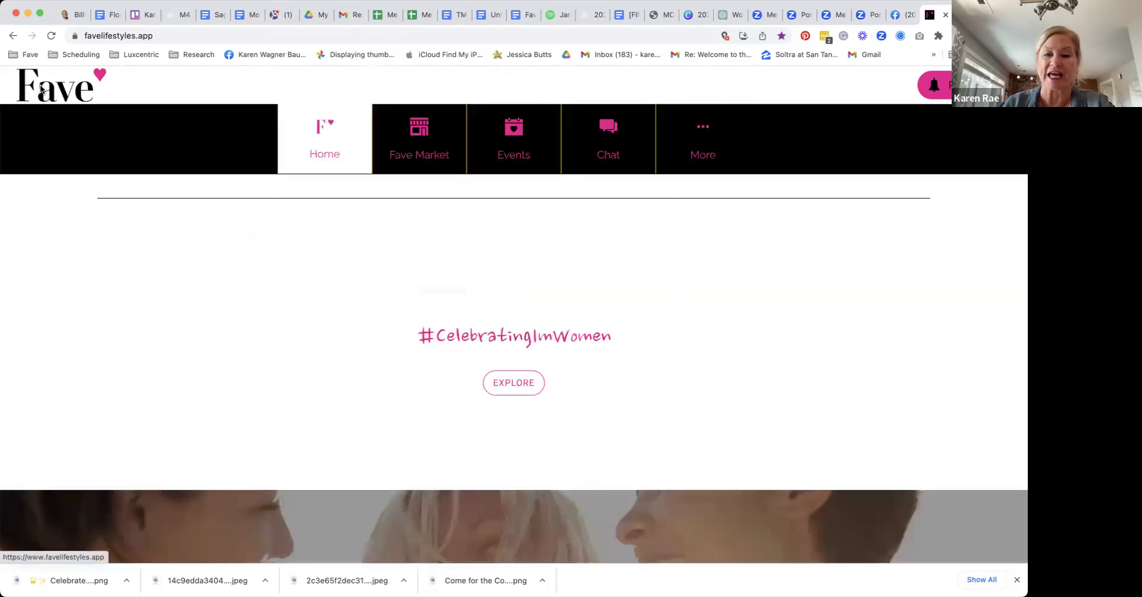
{"action": "left_click", "coordinate": [691, 155]}
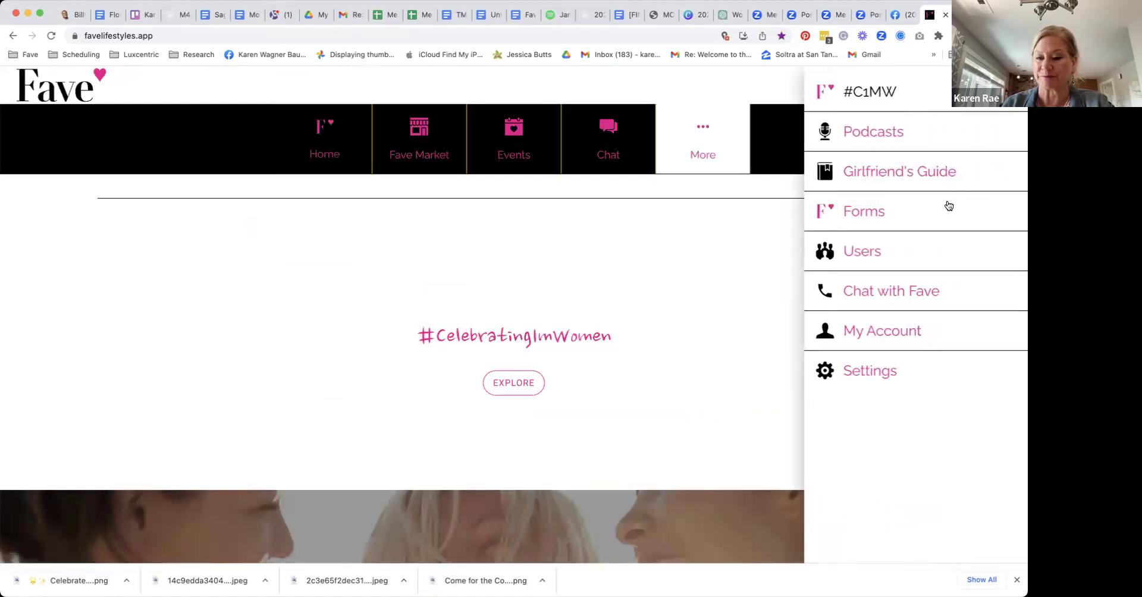
{"action": "left_click", "coordinate": [928, 174]}
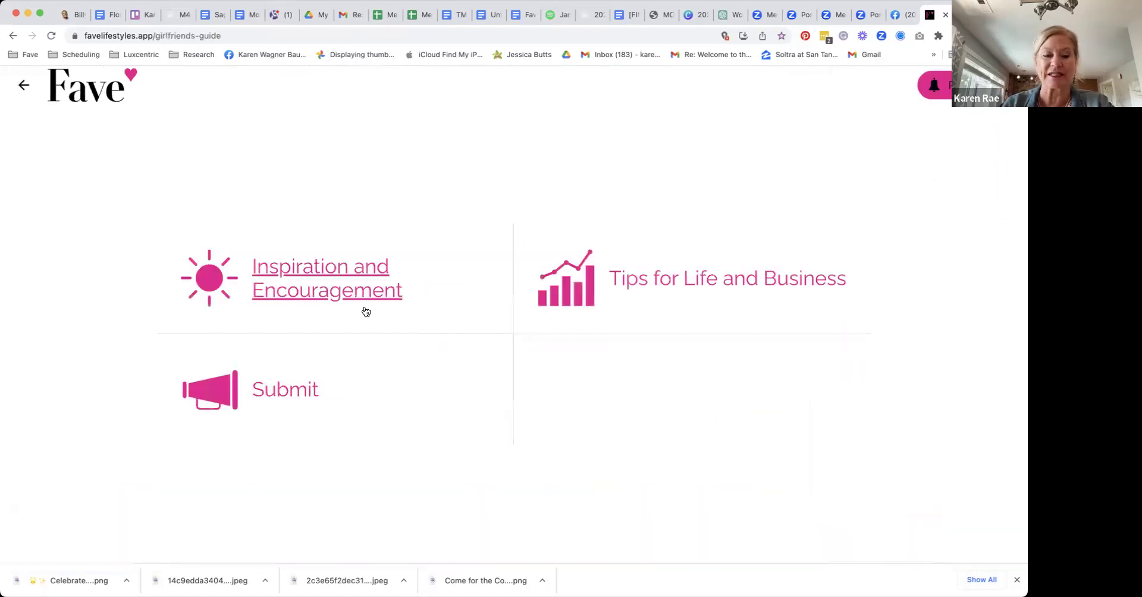
{"action": "left_click", "coordinate": [299, 391]}
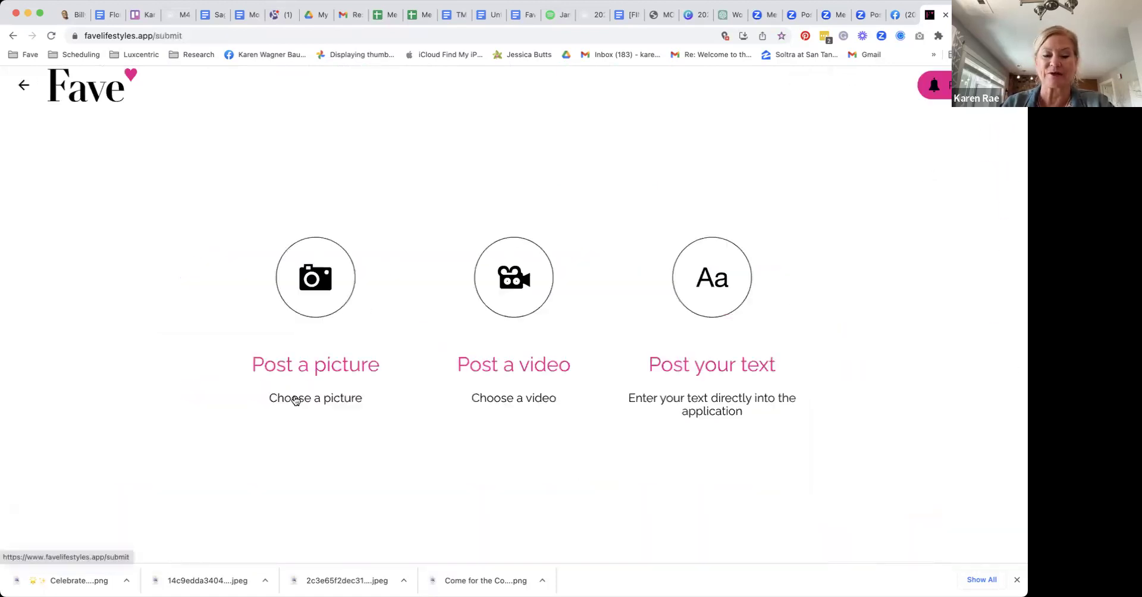
- Start a picture post, upload the group photo, and dismiss the SMS notifications prompt
{"action": "left_click", "coordinate": [298, 293]}
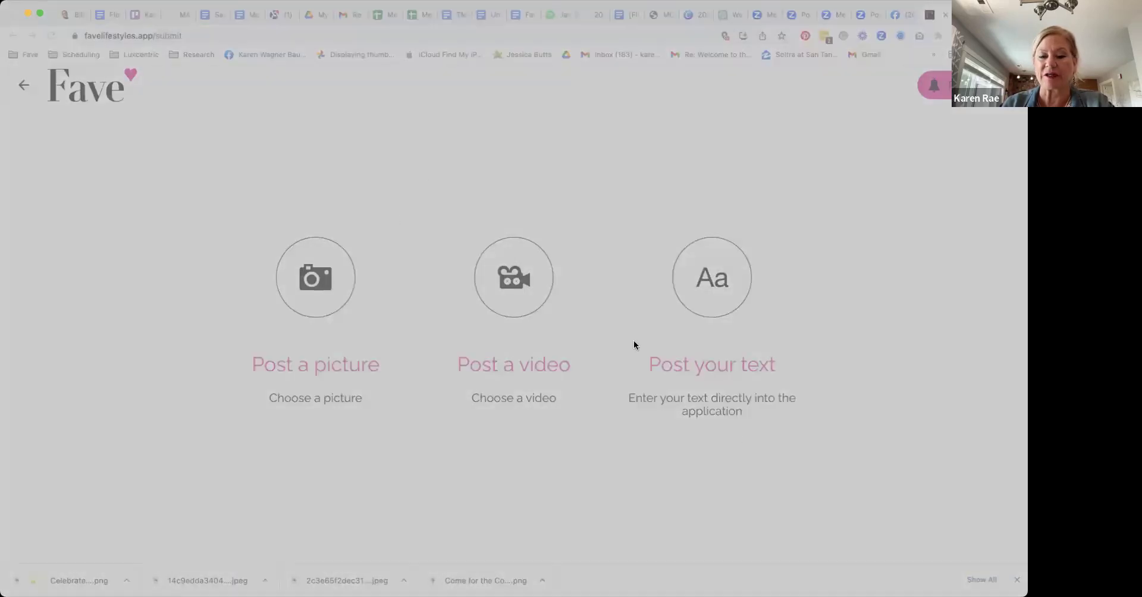
{"action": "key", "text": "Return"}
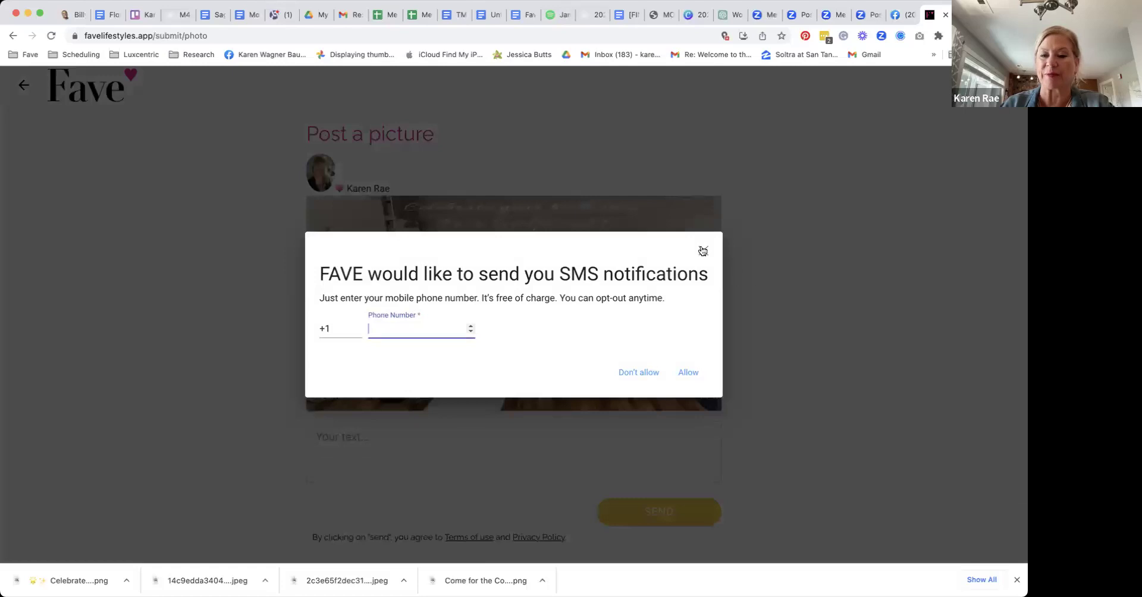
{"action": "left_click", "coordinate": [702, 250]}
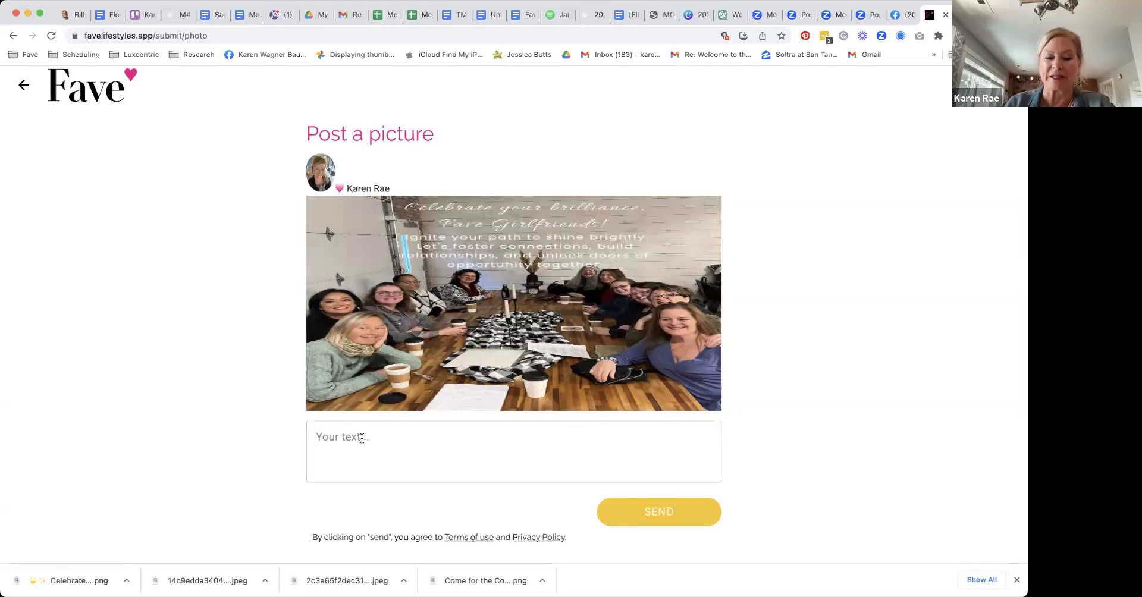
- Caption the picture 'title description. - biz name', then go back to the post-type choices
{"action": "left_click", "coordinate": [379, 439]}
{"action": "type", "text": "ti"}
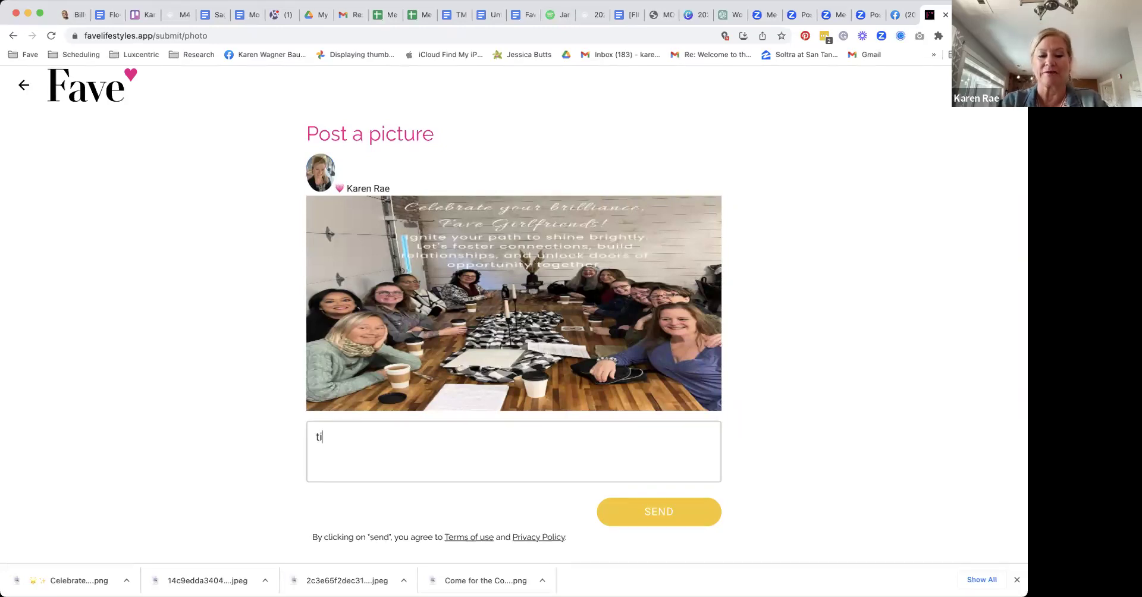
{"action": "type", "text": "tle "}
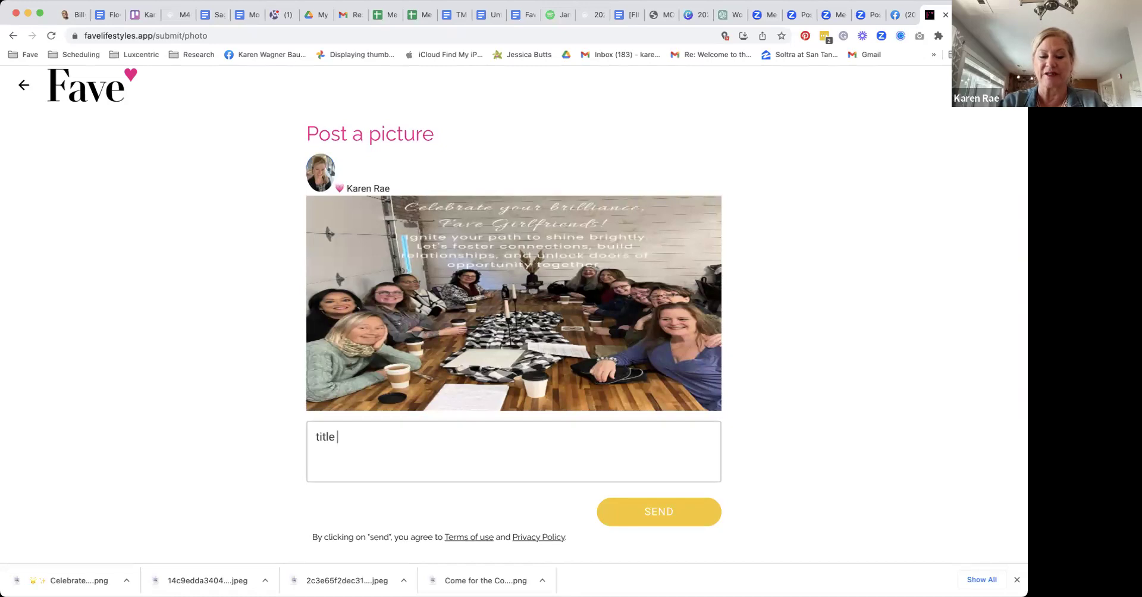
{"action": "type", "text": "descritp"}
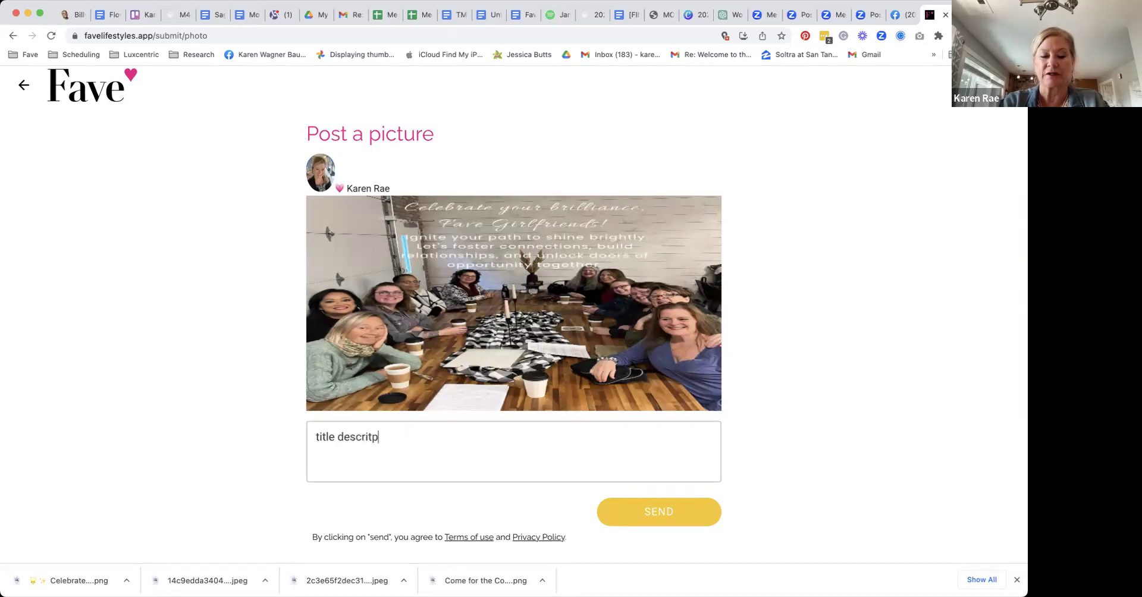
{"action": "key", "text": "BackSpace"}
{"action": "key", "text": "BackSpace"}
{"action": "type", "text": "ption "}
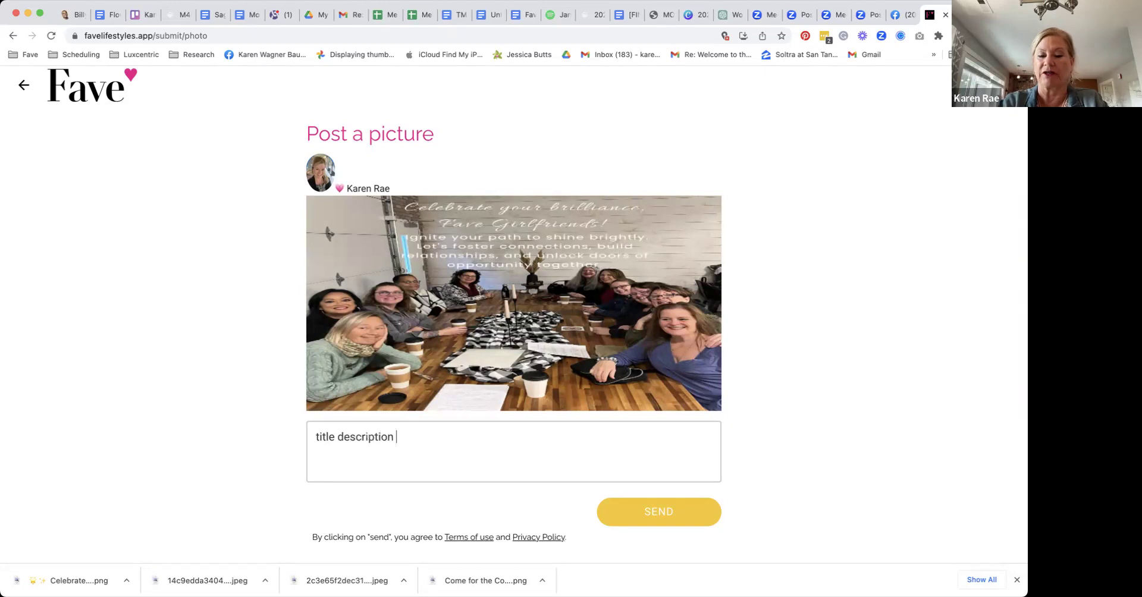
{"action": "type", "text": ". - buiix"}
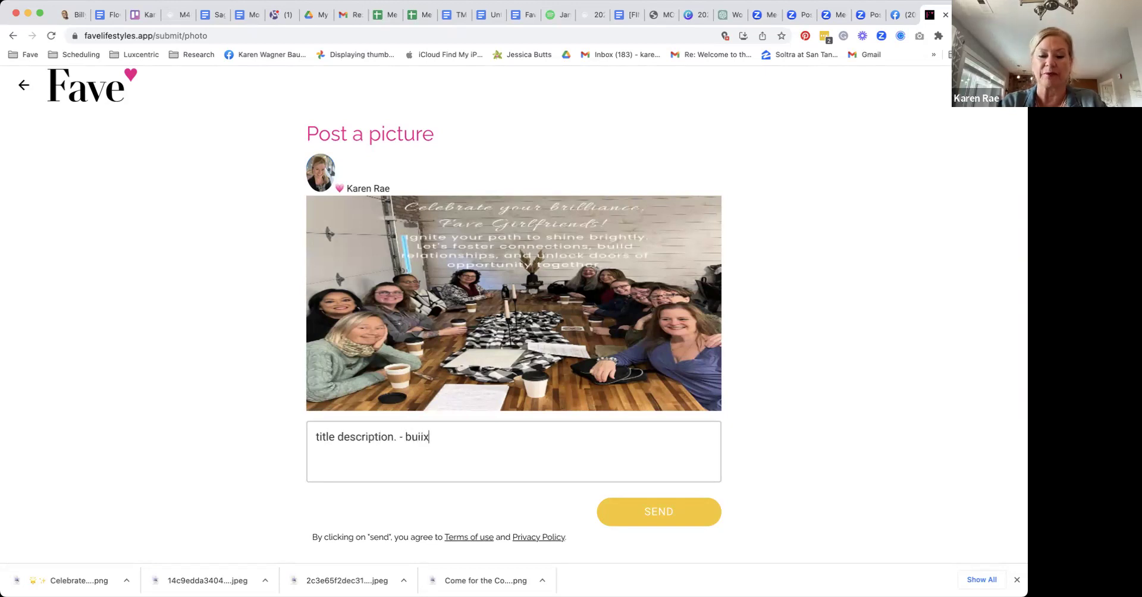
{"action": "key", "text": "BackSpace"}
{"action": "key", "text": "BackSpace"}
{"action": "key", "text": "BackSpace"}
{"action": "key", "text": "BackSpace"}
{"action": "type", "text": "iz"}
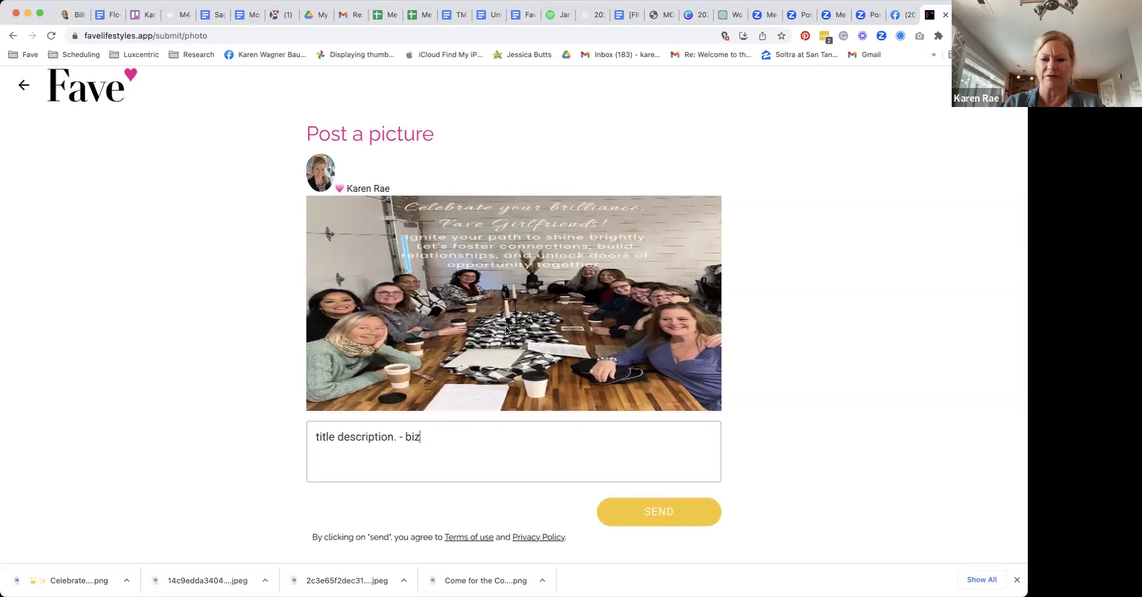
{"action": "type", "text": " na"}
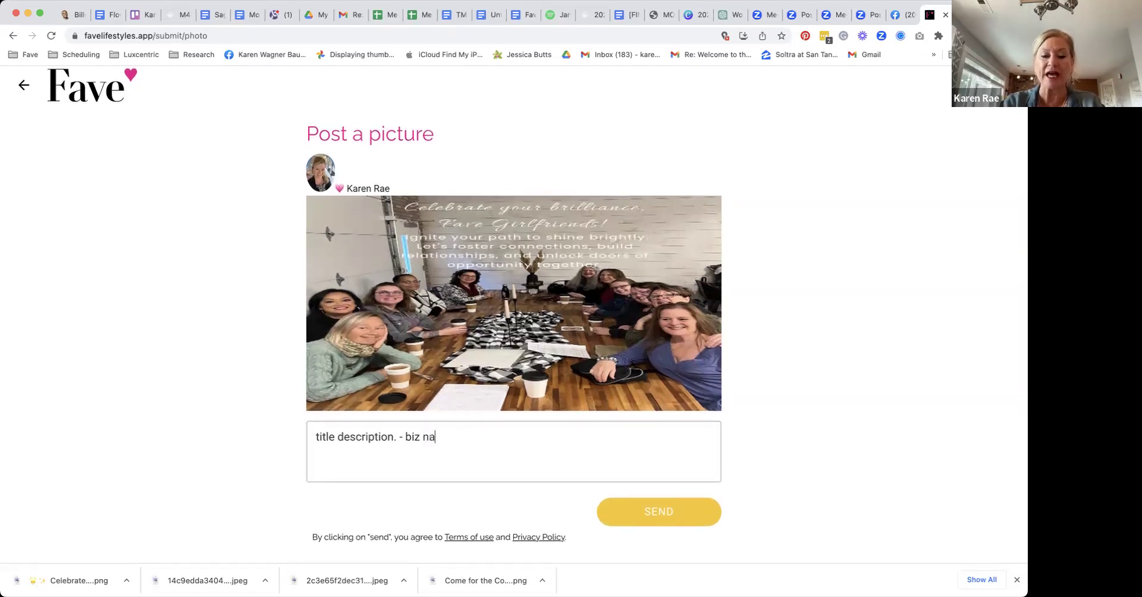
{"action": "type", "text": "me"}
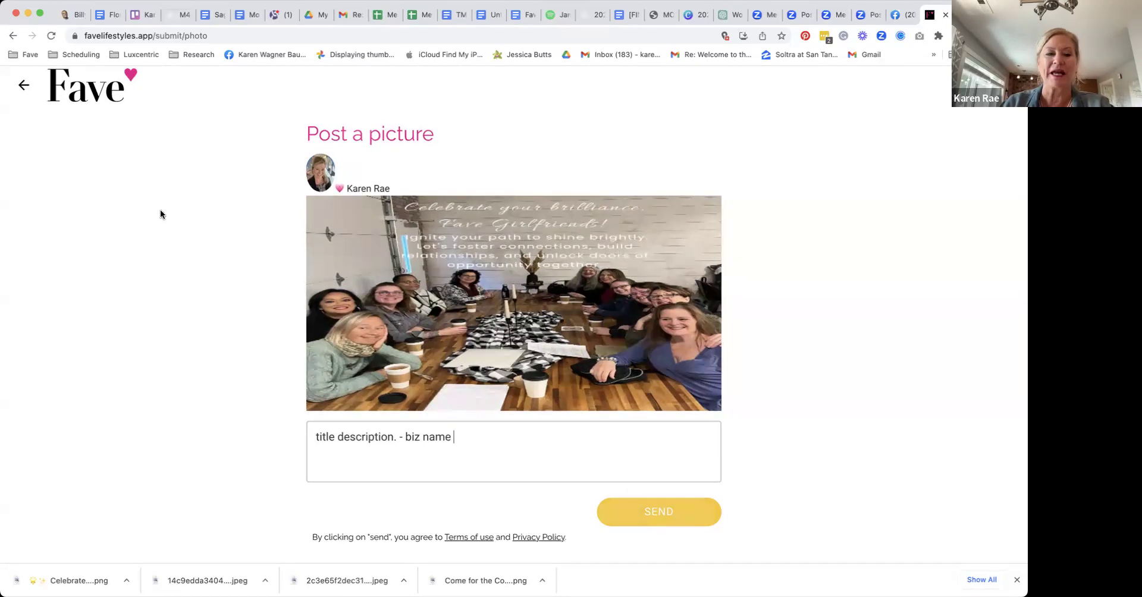
{"action": "left_click", "coordinate": [28, 88]}
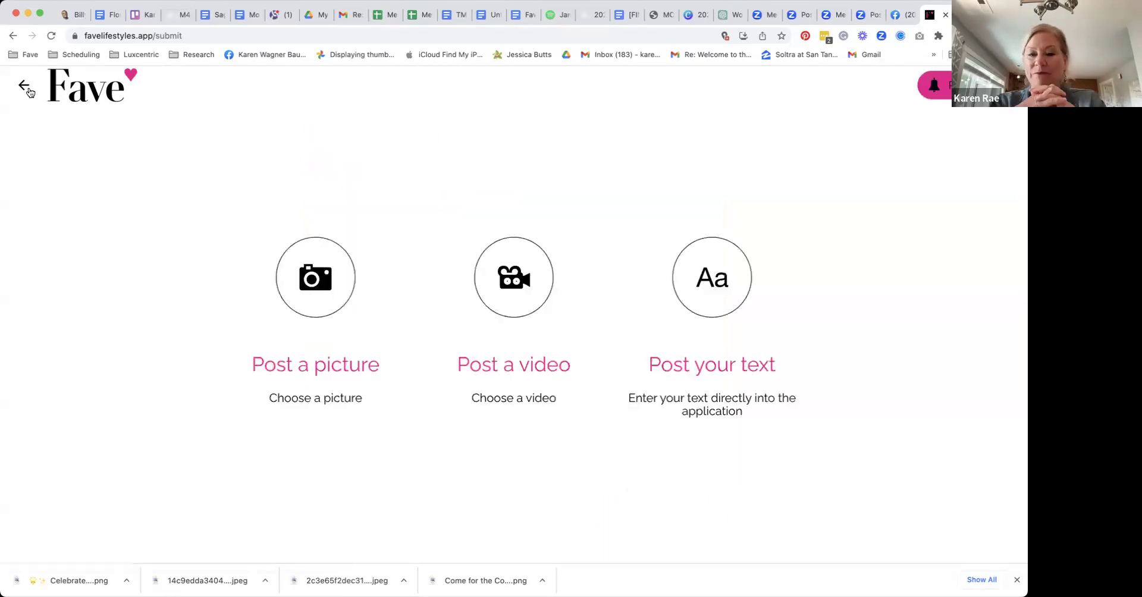